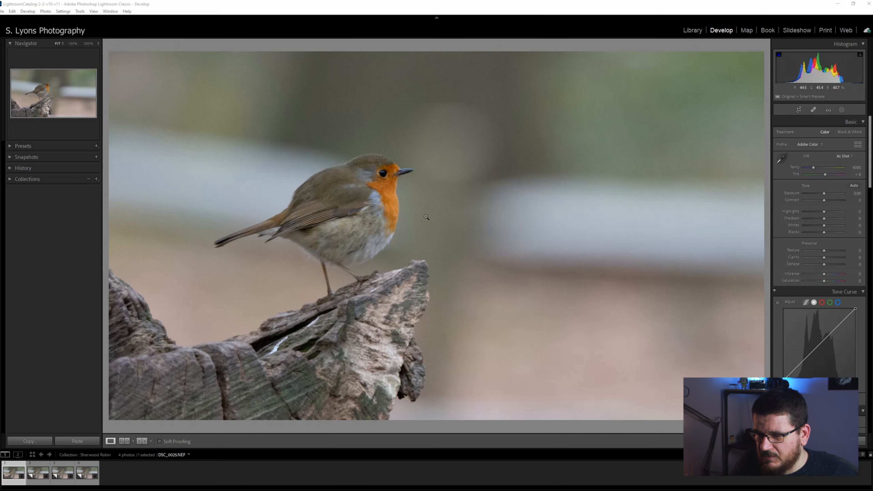
Inspect the robin up close, and cool the photo's white balance to a temperature of 3316
left_click(383, 177)
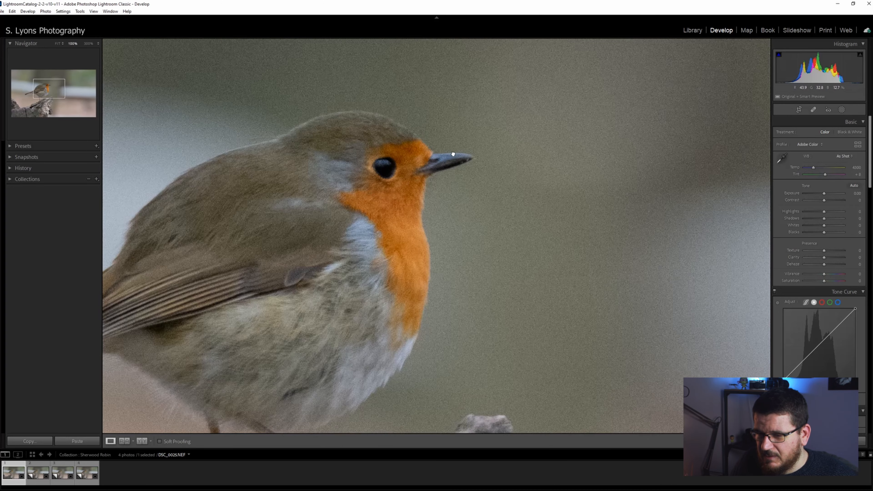
left_click_drag(454, 154, 388, 188)
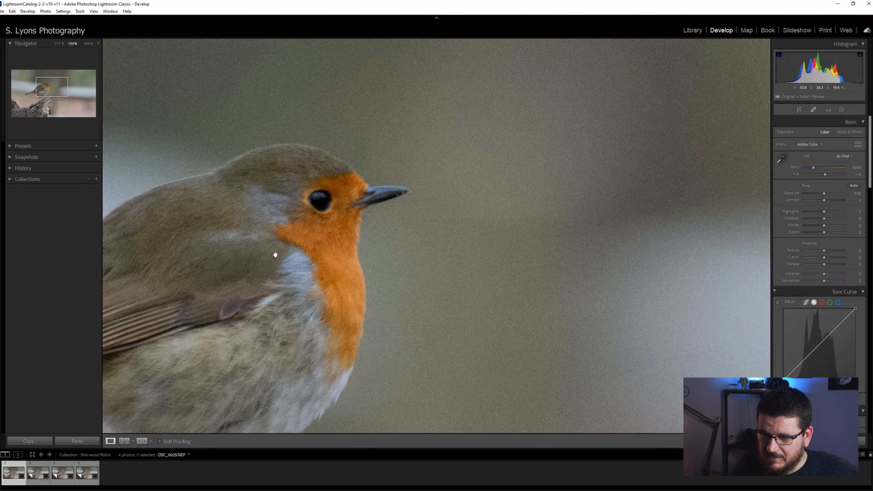
left_click(326, 236)
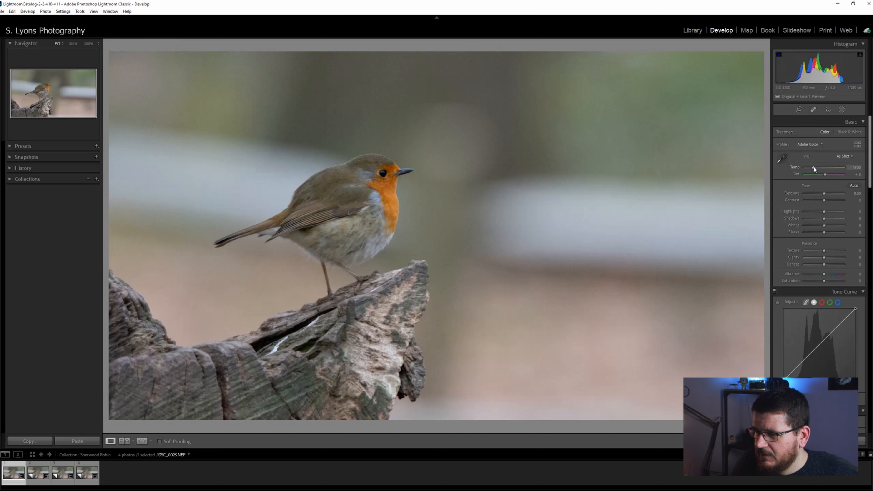
left_click_drag(813, 166, 811, 168)
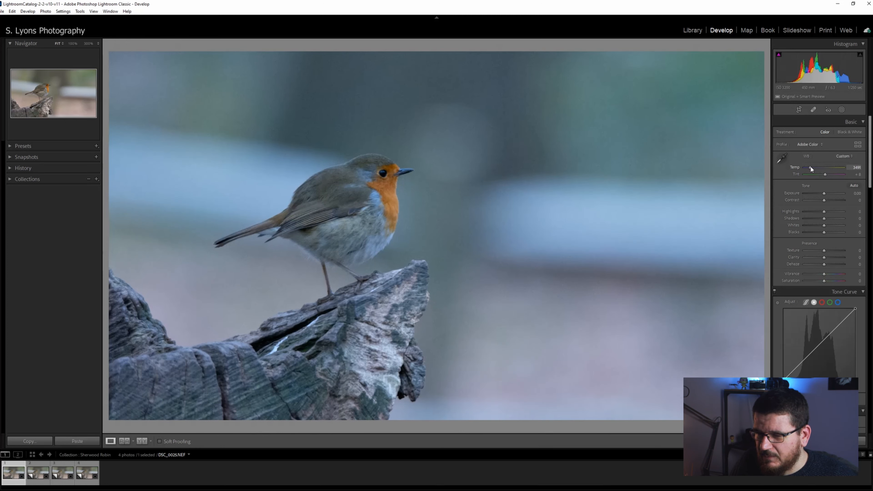
left_click_drag(810, 167, 810, 167)
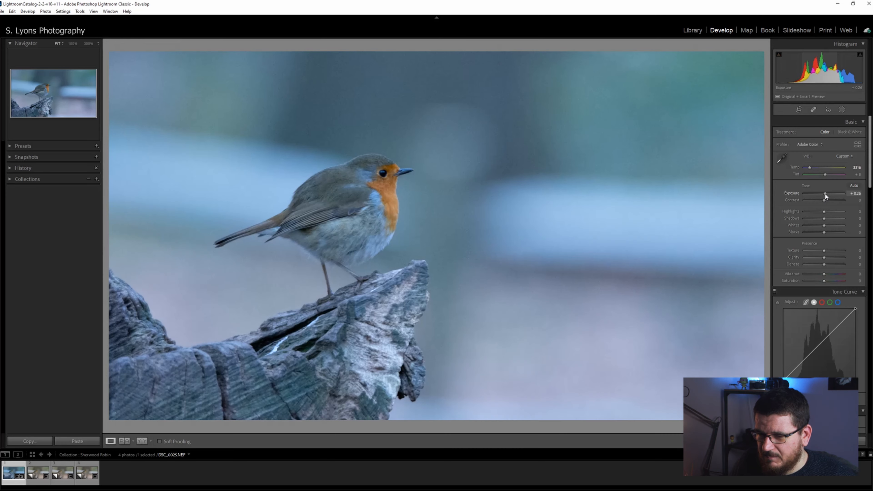
Adjust the photo's basic tone to exposure -0.26, contrast +35, highlights -63, shadows +51, whites +23 and blacks -47
scroll(825, 194, "down", 2)
left_click_drag(824, 194, 831, 200)
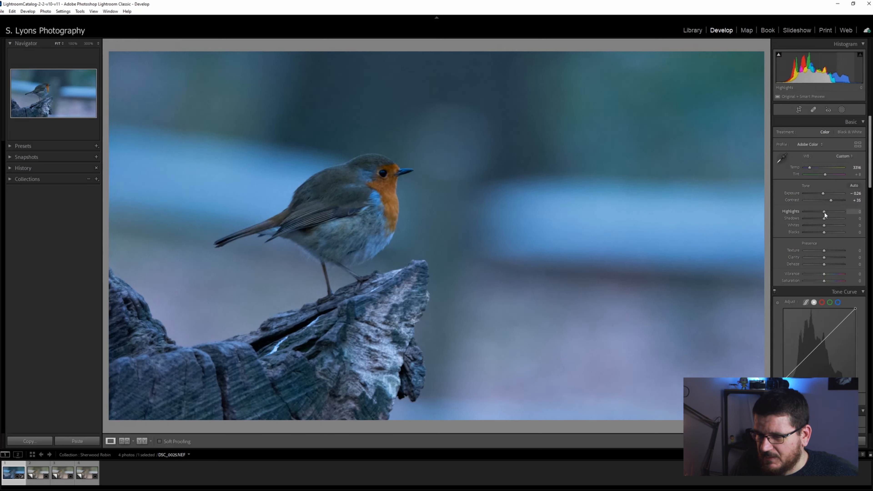
left_click_drag(825, 212, 812, 210)
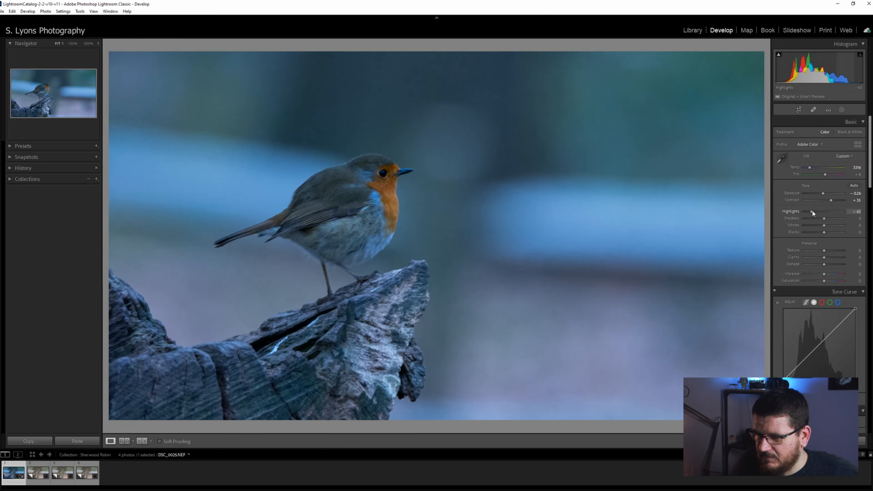
mouse_move(831, 220)
left_mouse_down()
mouse_move(818, 219)
mouse_move(833, 221)
left_mouse_up()
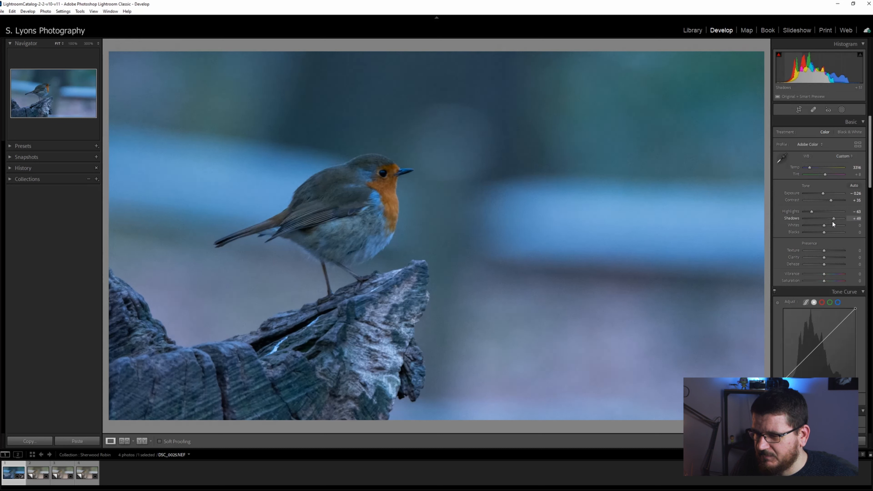
mouse_move(833, 221)
left_mouse_down()
mouse_move(821, 225)
mouse_move(828, 225)
left_mouse_up()
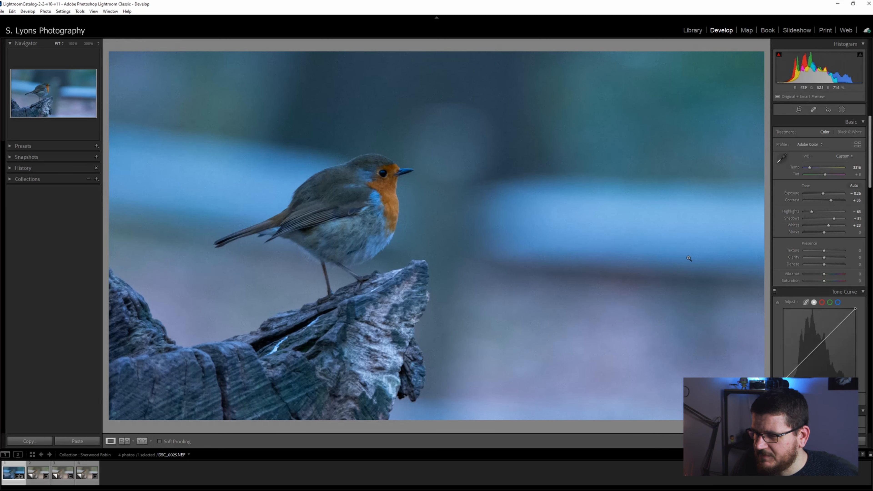
left_click_drag(824, 233, 815, 234)
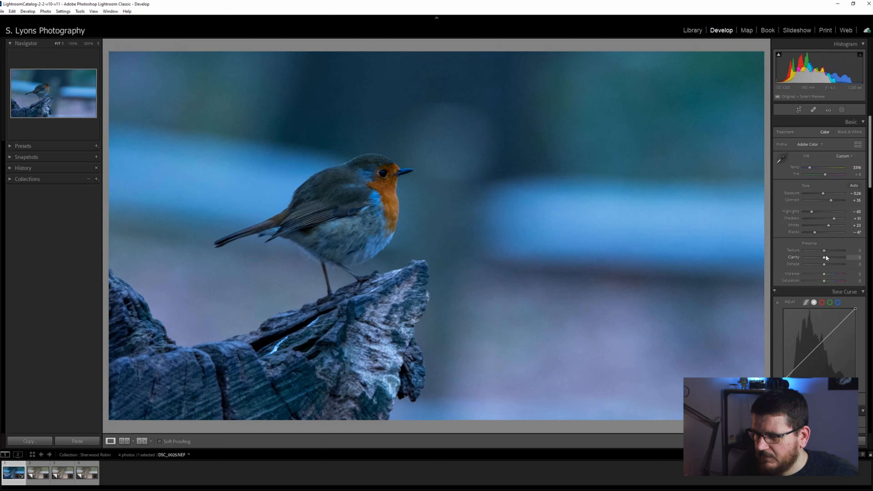
Test clarity at +100 on the bird's feathers, and settle on +4
left_click_drag(826, 257, 849, 258)
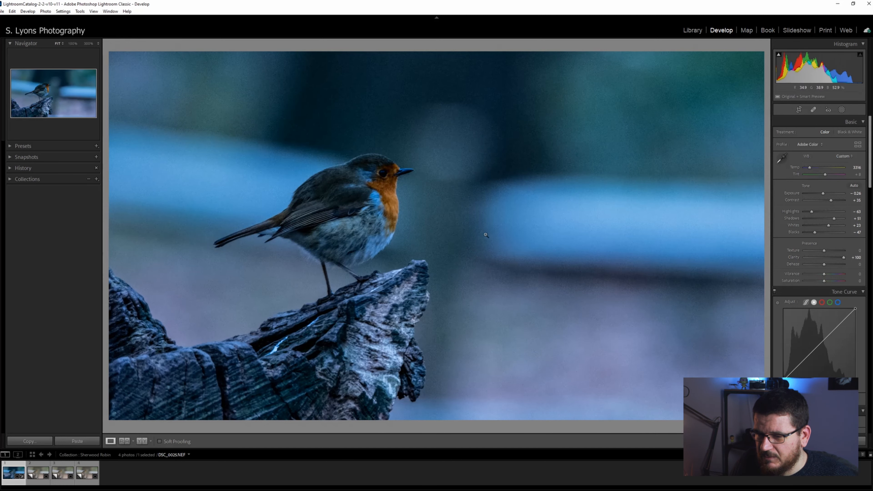
left_click(366, 292)
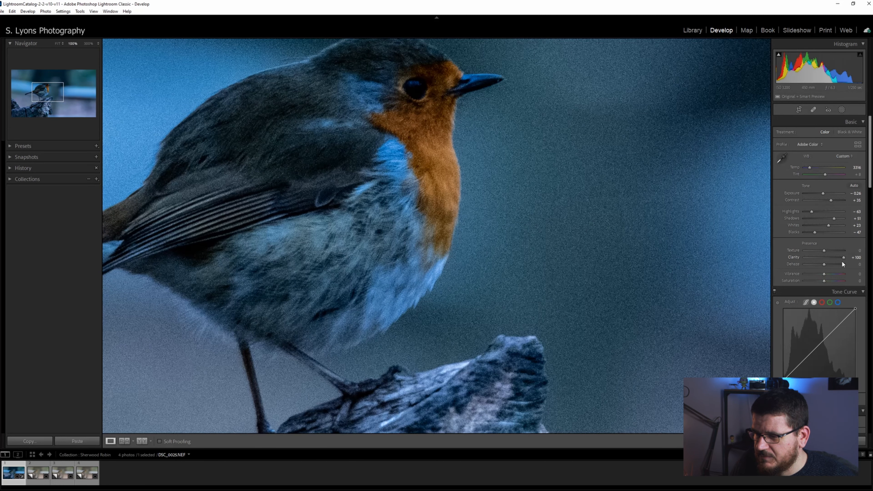
left_click_drag(843, 260, 825, 263)
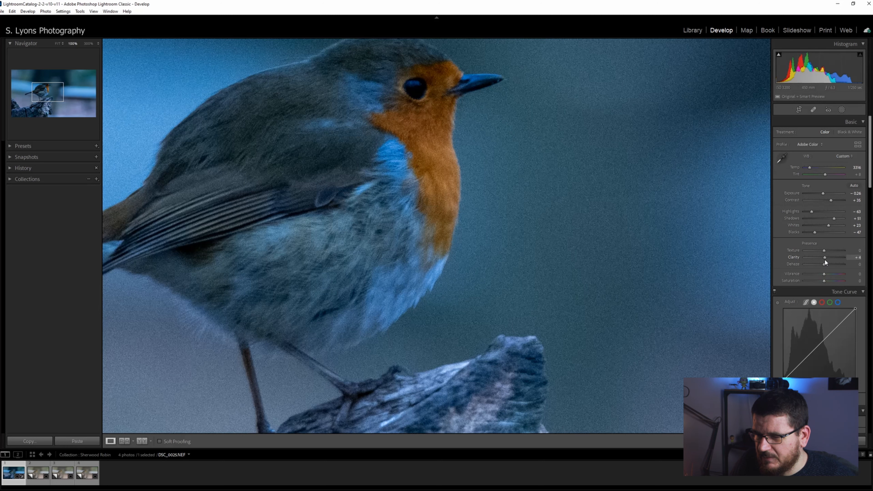
left_click(487, 210)
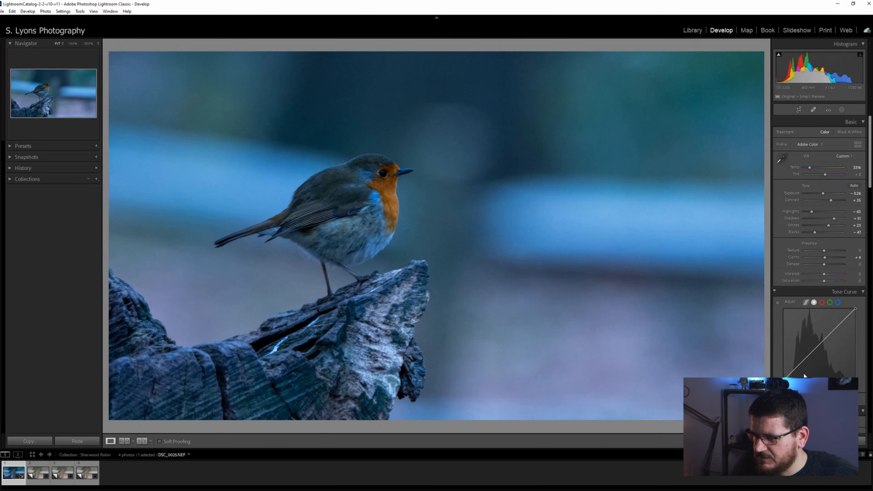
Shape a faded S-shaped tone curve with black point output 26, lowered white point, highlight point 221/220 and shadow point 26/38
scroll(793, 316, "down", 3)
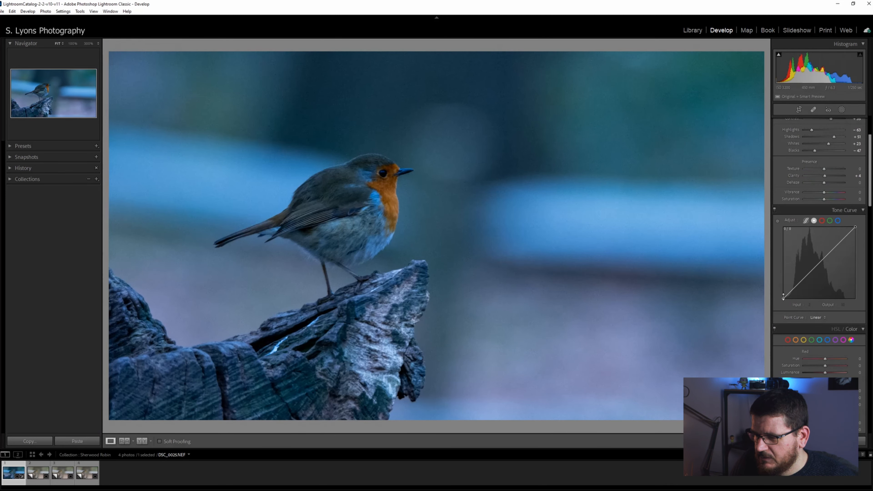
left_click_drag(783, 298, 778, 295)
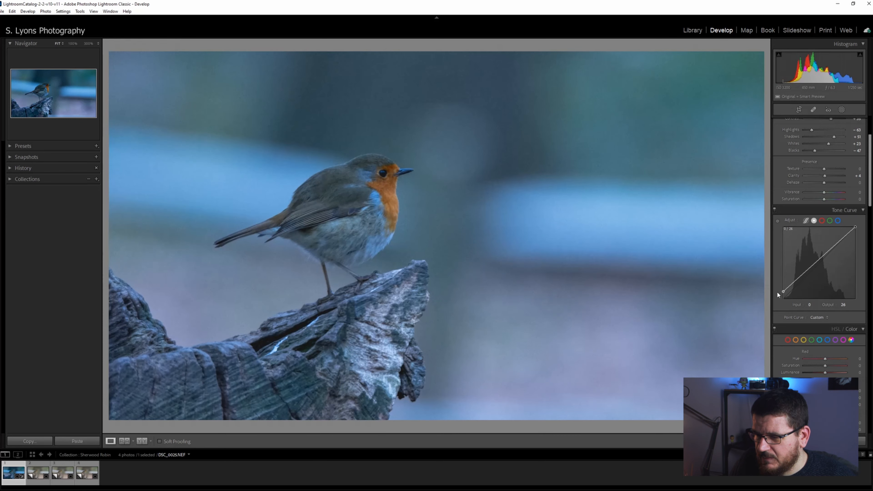
mouse_move(855, 228)
left_mouse_down()
mouse_move(862, 234)
mouse_move(846, 236)
left_mouse_up()
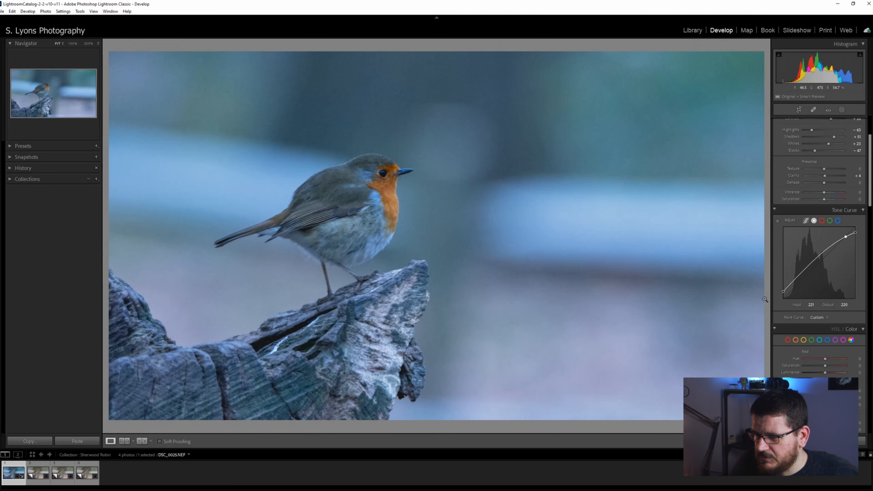
left_click_drag(791, 284, 790, 288)
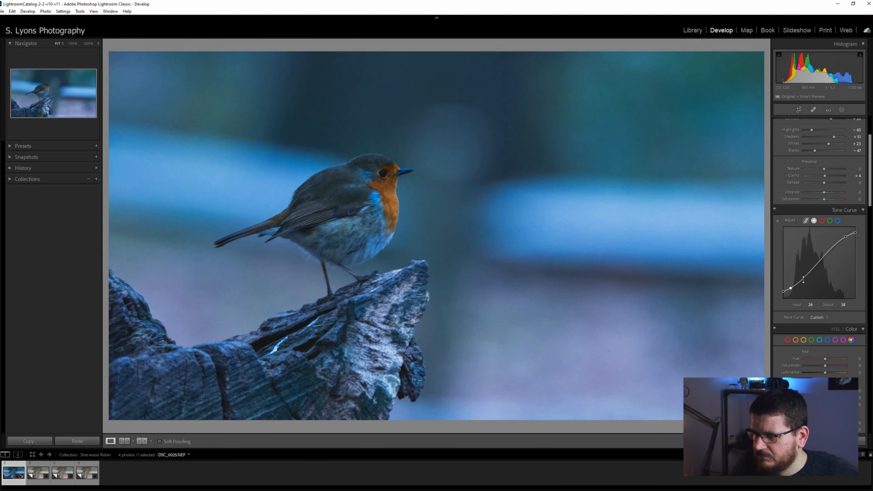
Set the orange saturation to +72 to enrich the robin's breast, and the blue luminance to +2
scroll(790, 282, "down", 5)
scroll(790, 265, "down", 1)
scroll(788, 289, "up", 1)
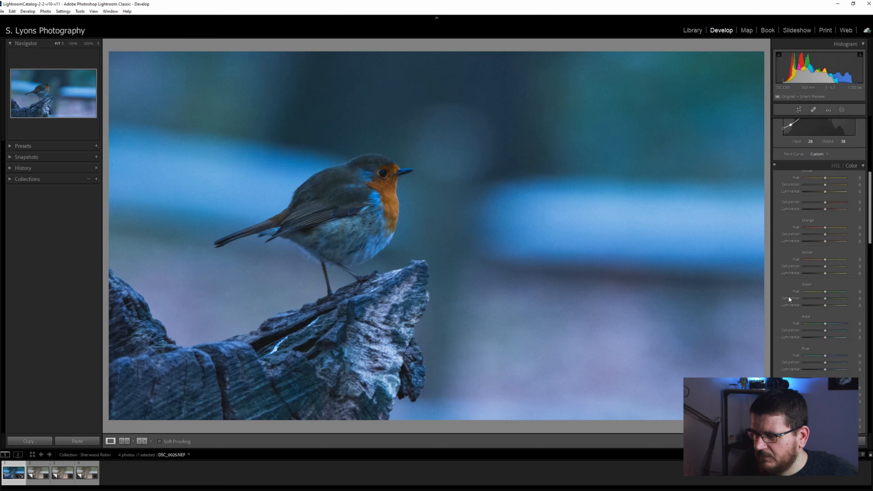
scroll(792, 252, "down", 5)
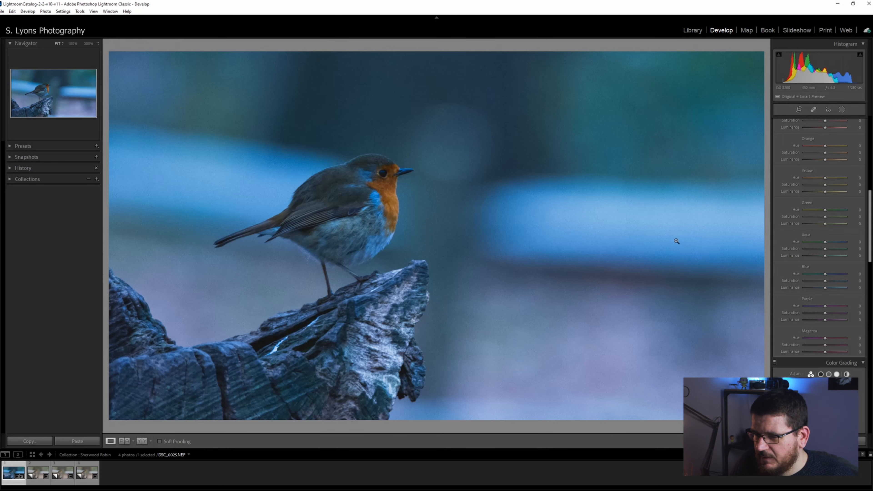
left_click(287, 189)
left_click_drag(499, 183, 402, 146)
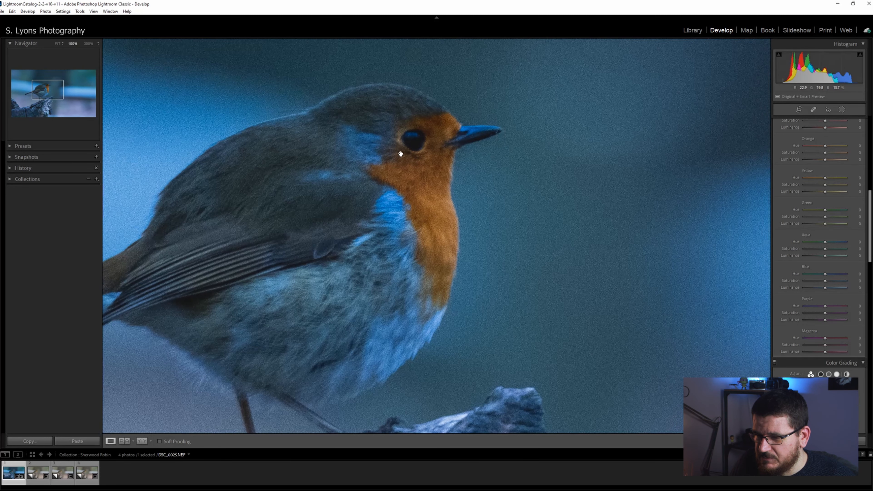
left_click(532, 275)
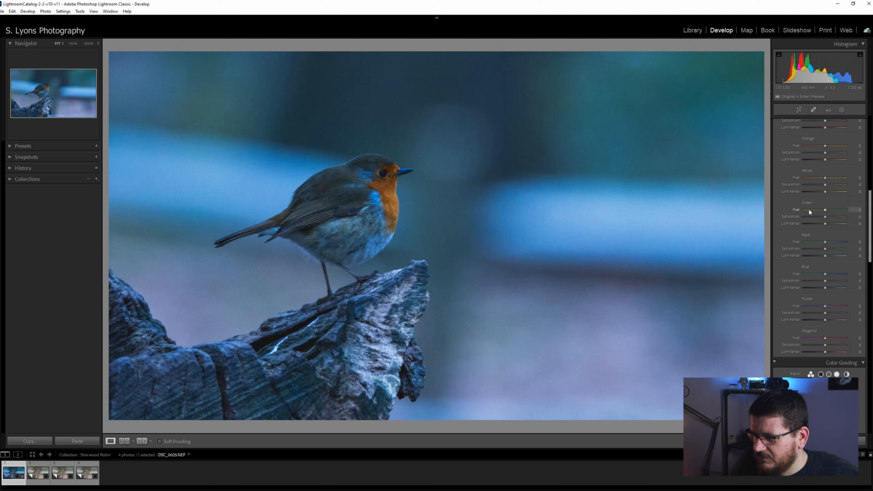
scroll(797, 225, "up", 5)
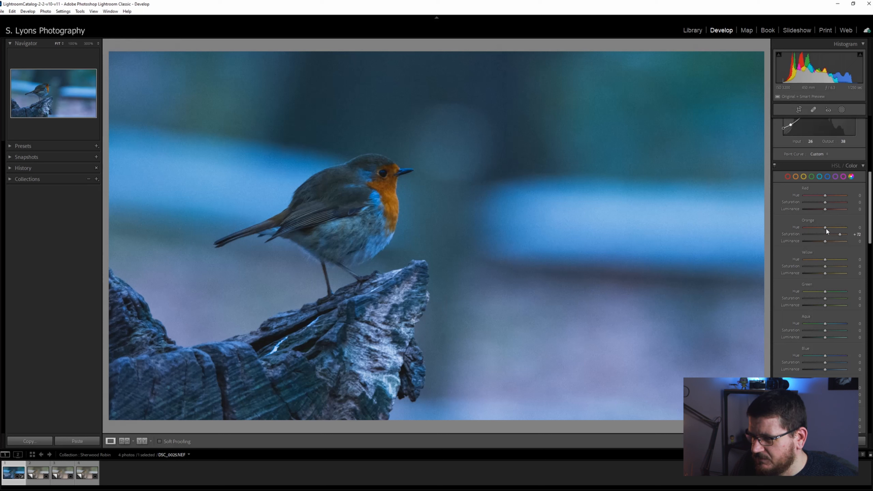
scroll(813, 296, "down", 3)
mouse_move(826, 280)
left_mouse_down()
mouse_move(835, 288)
mouse_move(826, 290)
left_mouse_up()
Colour grade the shadows to hue 268, saturation 40, and the highlights to hue 47, saturation 45
scroll(792, 241, "down", 5)
mouse_move(795, 299)
left_mouse_down()
mouse_move(789, 307)
mouse_move(797, 304)
left_mouse_up()
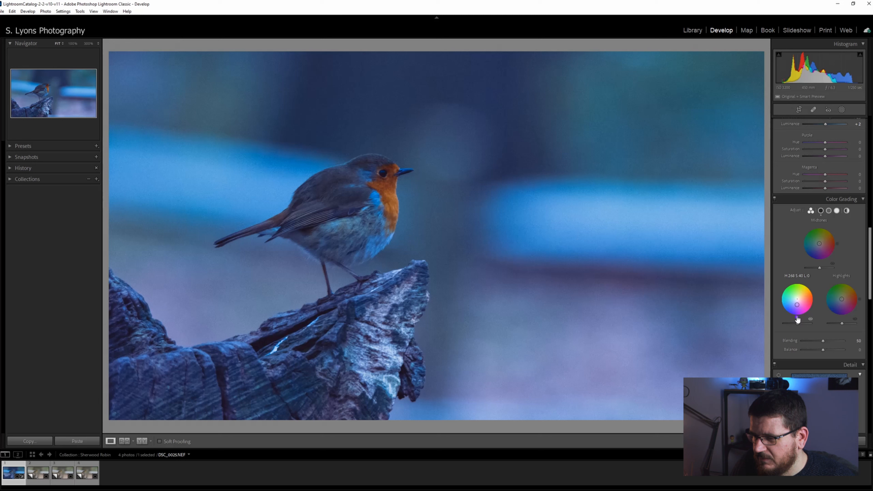
left_click_drag(841, 299, 846, 294)
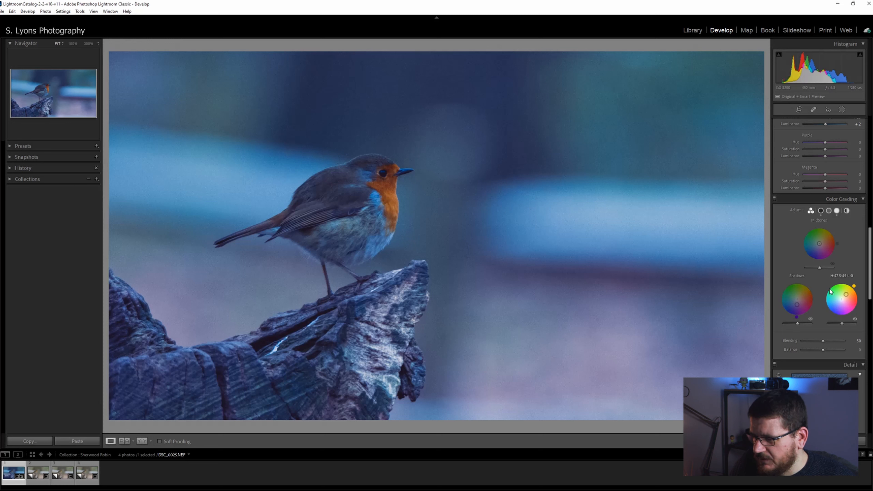
Sharpen the bird's detail with amount 75, radius 1.4 and detail 37
scroll(832, 300, "down", 7)
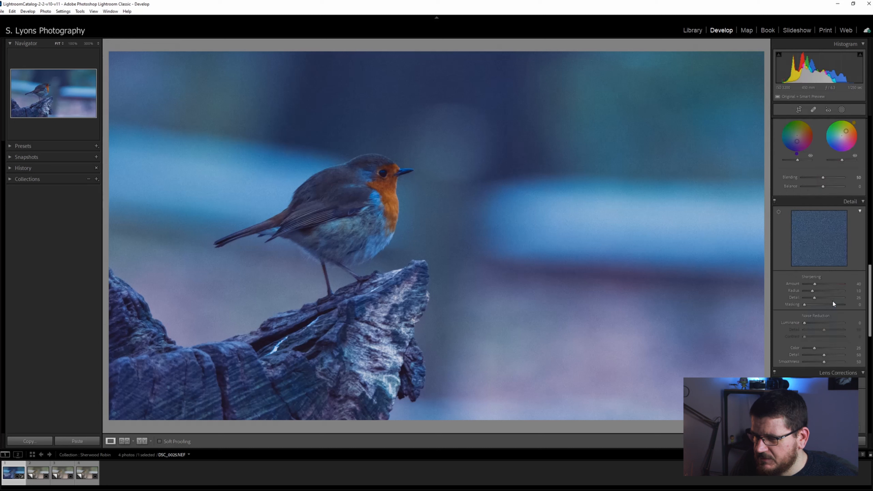
scroll(801, 281, "up", 3)
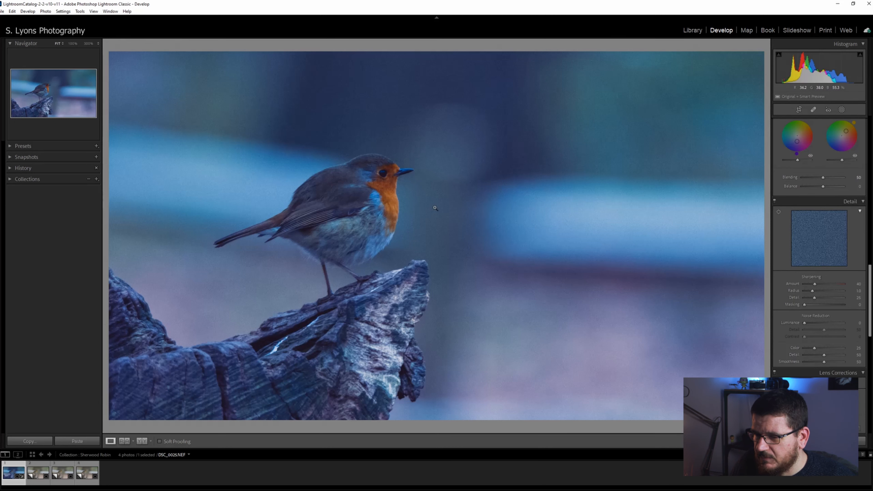
left_click(469, 238)
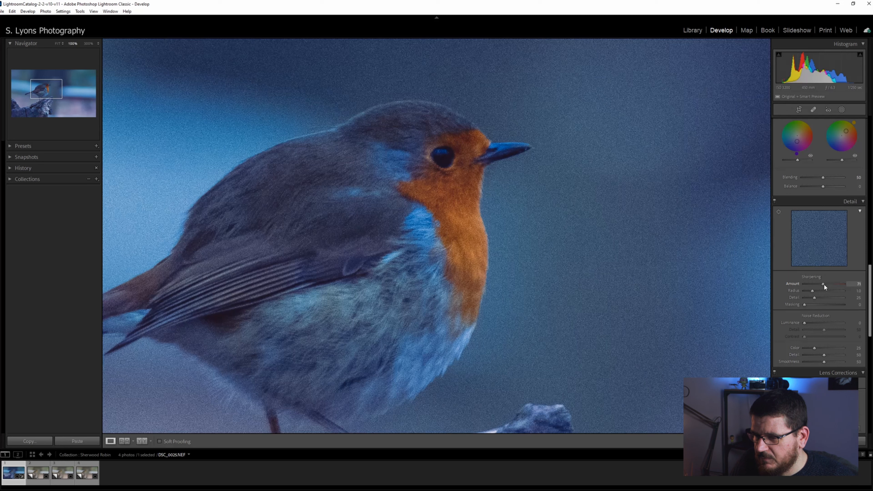
left_click(825, 285, "alt")
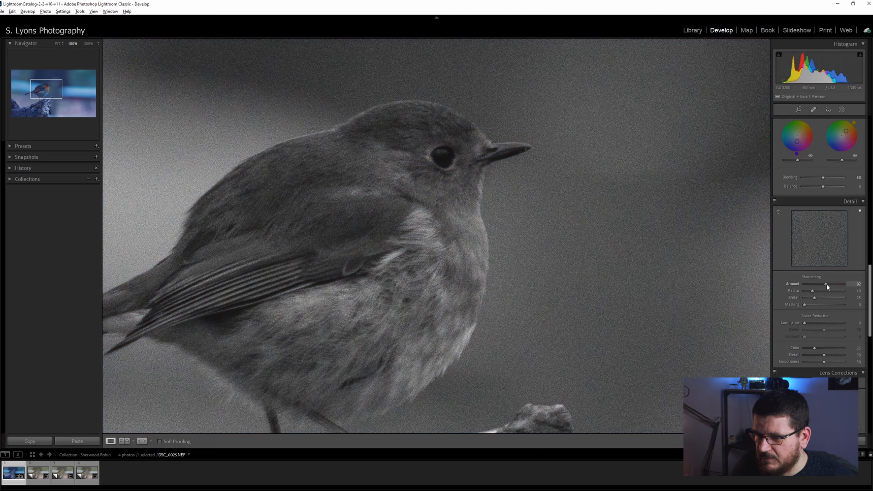
left_click_drag(827, 284, 827, 284)
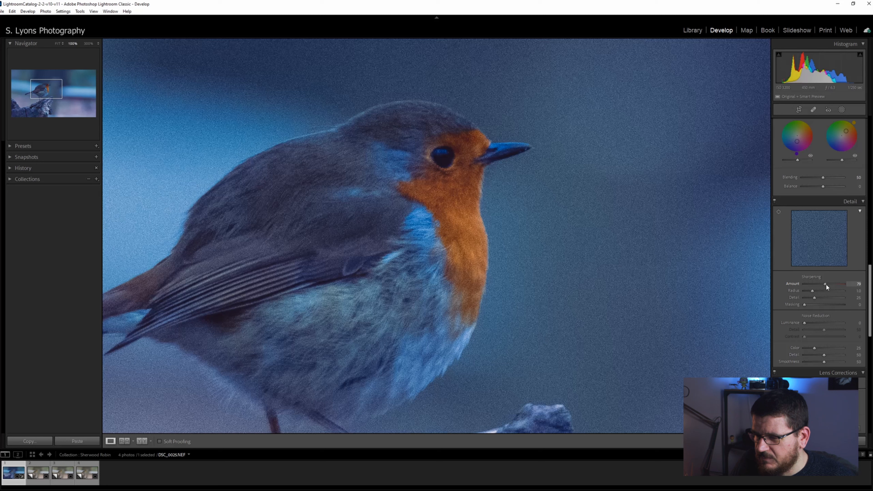
mouse_move(813, 292)
left_mouse_down()
mouse_move(829, 297)
mouse_move(821, 296)
left_mouse_up()
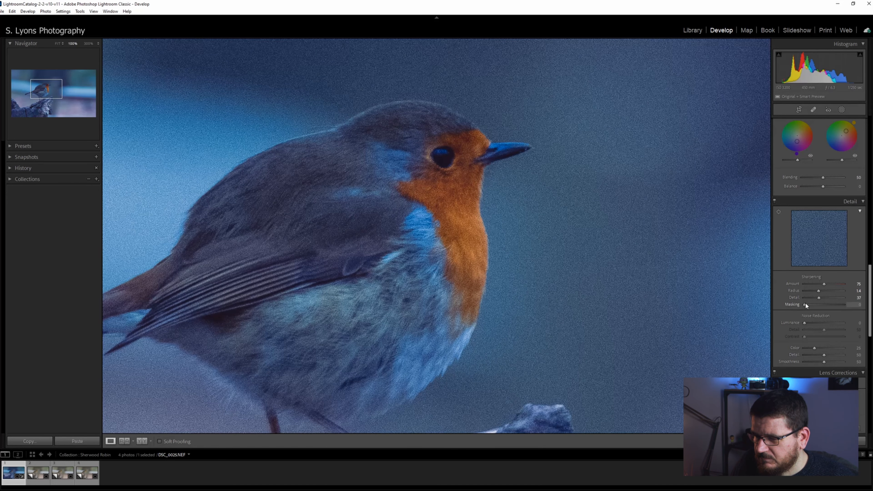
Limit the sharpening to the bird's edges by setting its masking to 73
left_click_drag(806, 305, 848, 311)
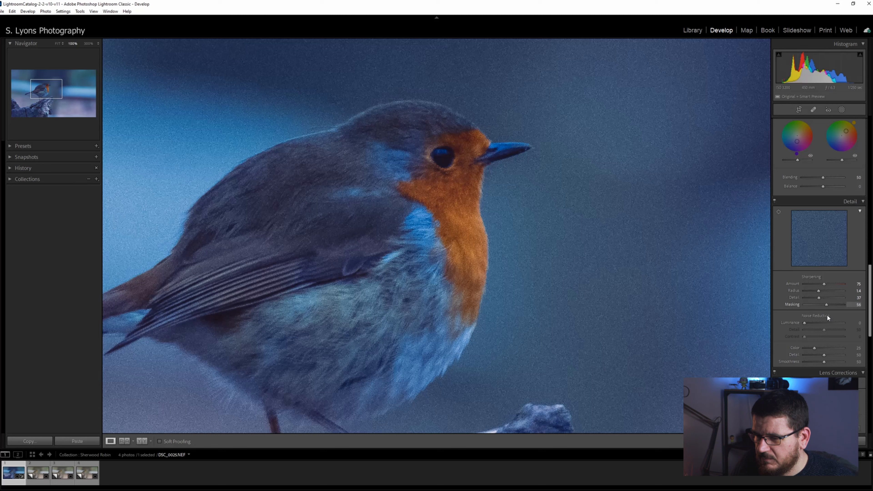
left_click_drag(829, 316, 834, 315)
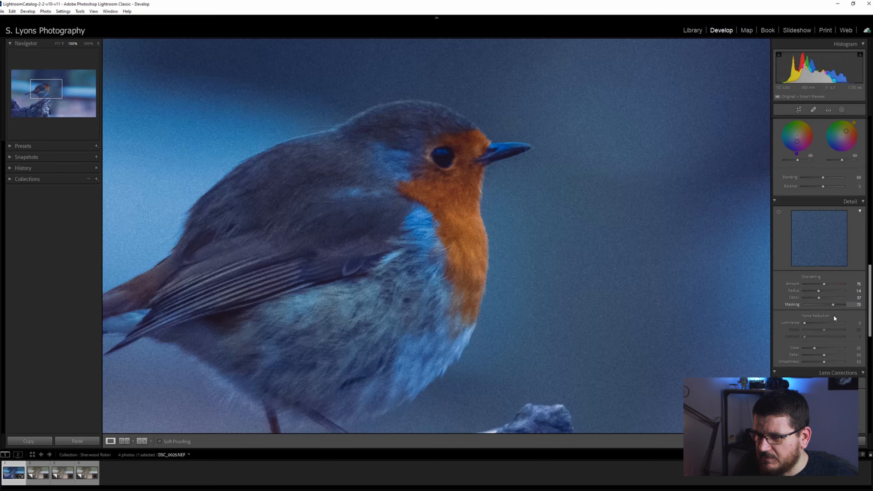
left_click(535, 330)
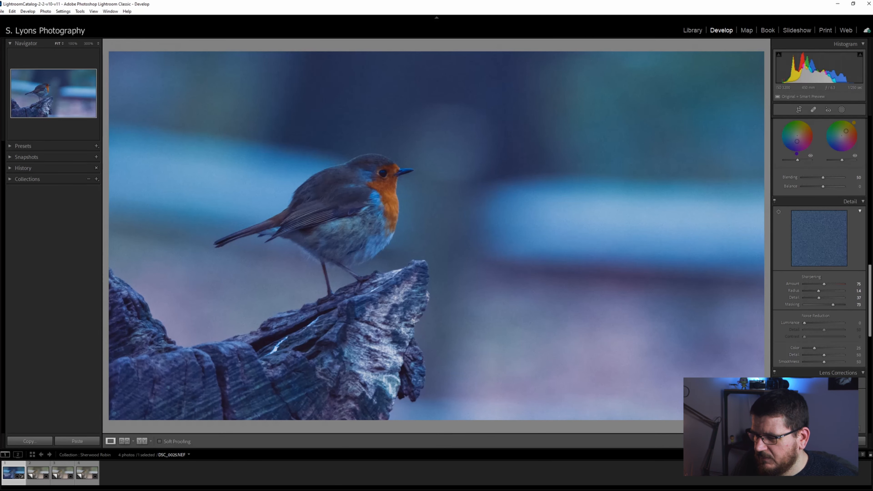
Turn on chromatic aberration removal and lens profile corrections for the photo
scroll(821, 303, "down", 6)
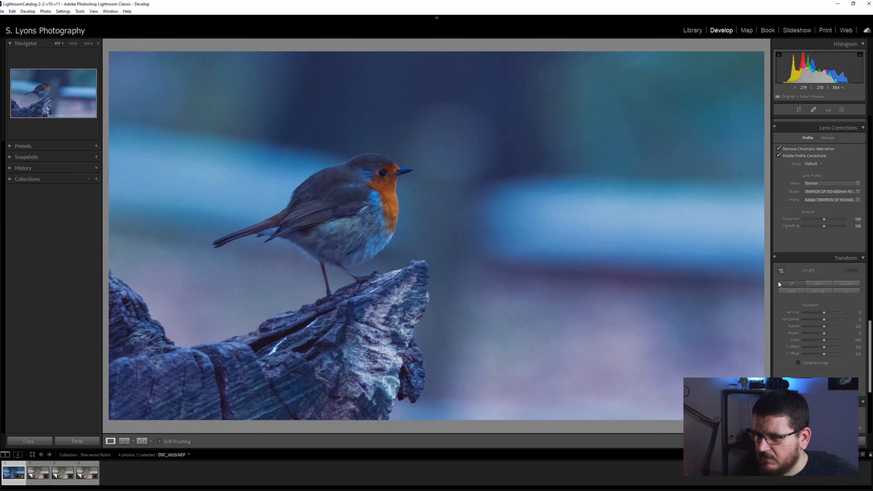
Compare the cool, moody robin edit with its original before state
scroll(795, 280, "up", 10)
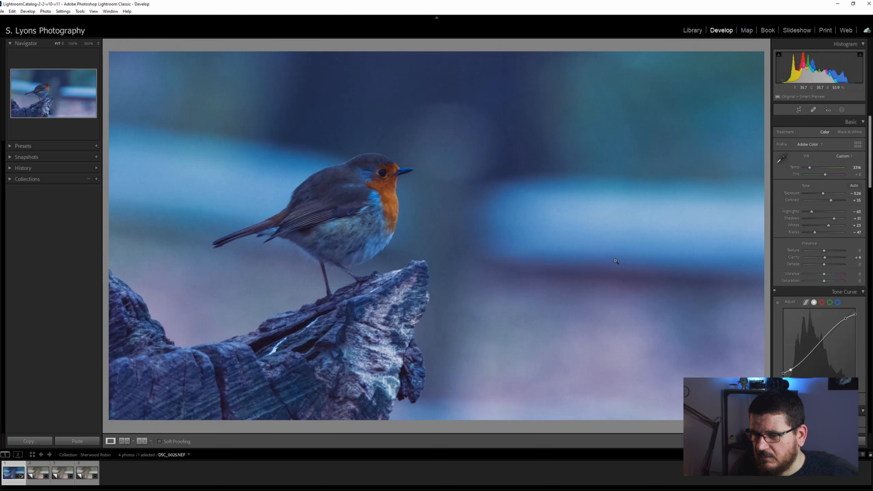
key("backslash")
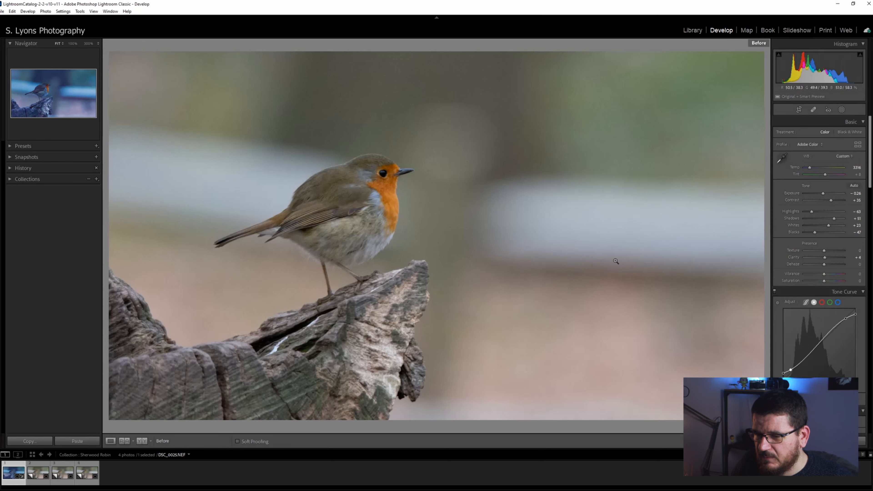
key("backslash")
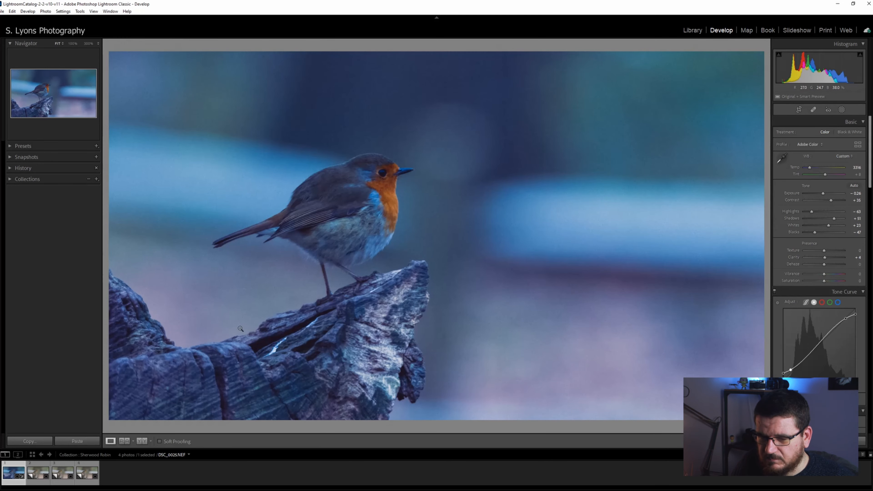
On the first virtual copy, warm the white balance temperature to 7088 and raise the exposure to +0.79
key("Right")
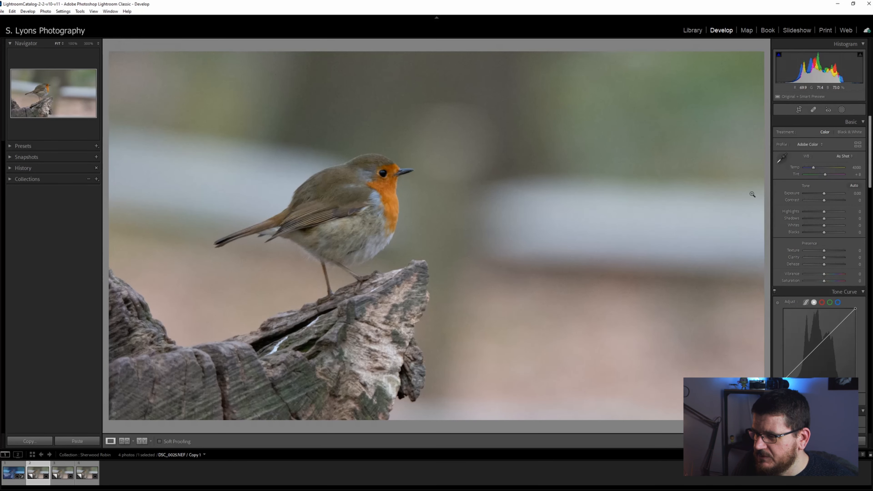
left_click_drag(814, 167, 824, 167)
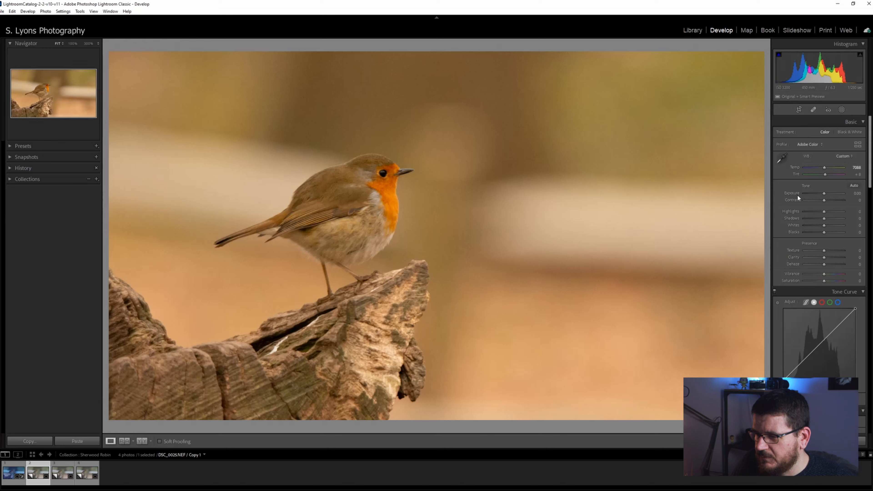
left_click_drag(824, 194, 827, 193)
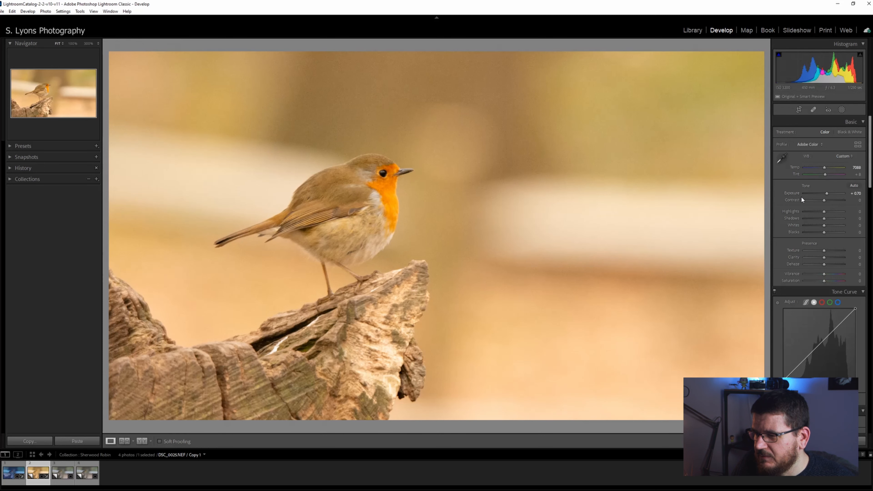
double_click(793, 192)
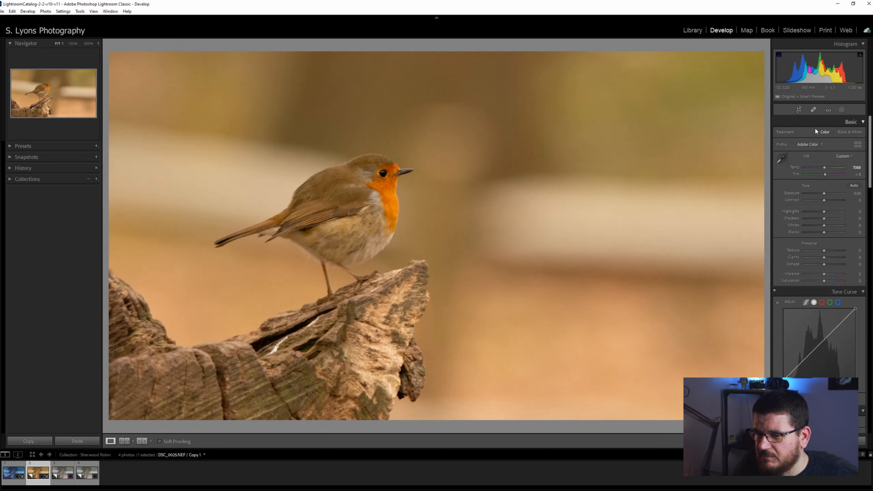
mouse_move(824, 193)
left_mouse_down()
mouse_move(832, 192)
mouse_move(807, 191)
mouse_move(821, 195)
left_mouse_up()
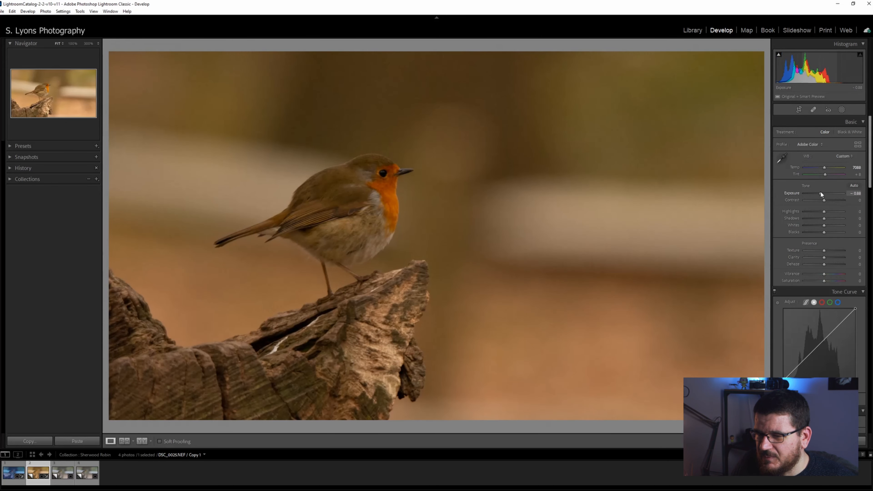
left_click_drag(821, 194, 826, 193)
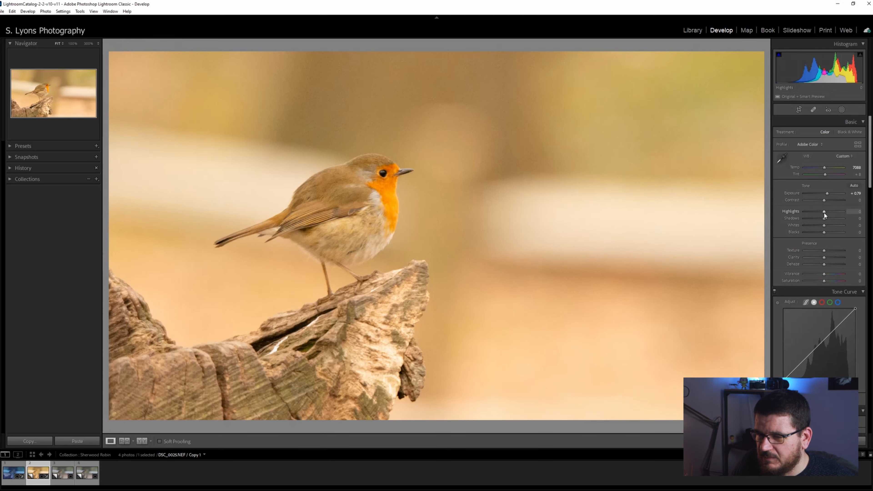
Soften the warm copy by setting highlights to -100, shadows to -56, whites to +16 and dehaze to -25
left_click_drag(829, 213, 817, 213)
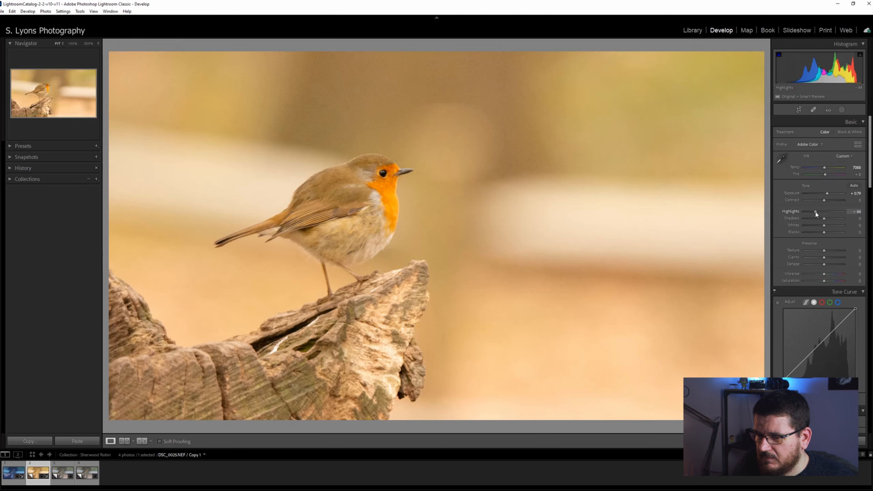
mouse_move(816, 212)
left_mouse_down()
mouse_move(833, 215)
mouse_move(820, 217)
left_mouse_up()
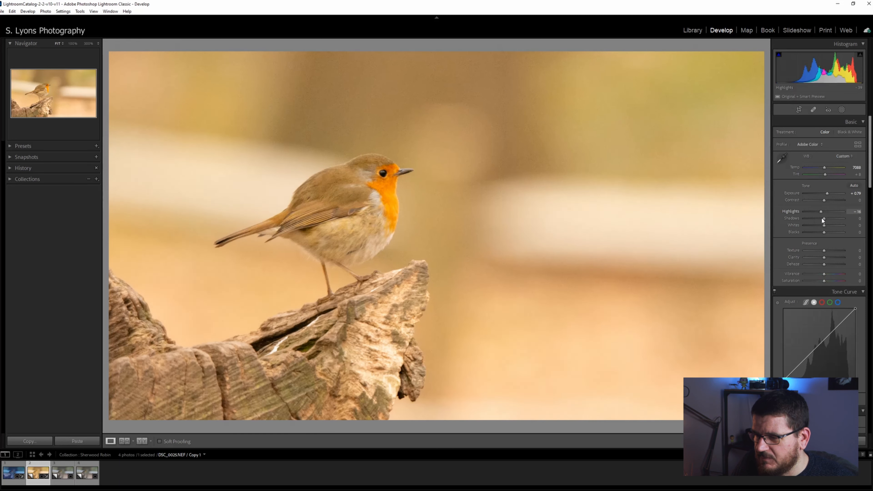
double_click(812, 215)
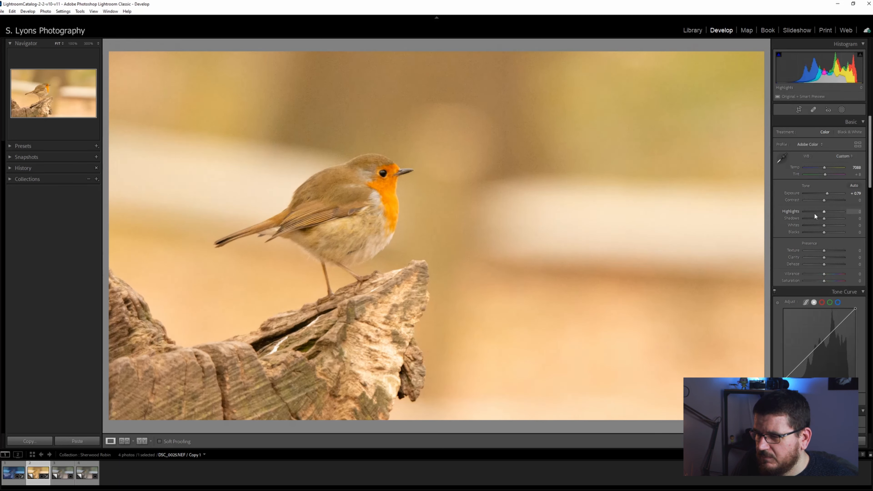
left_click_drag(809, 214, 823, 233)
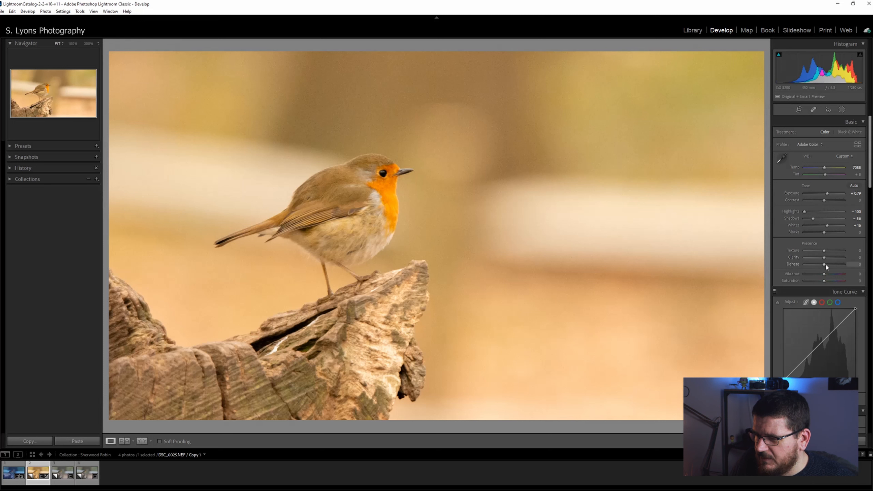
mouse_move(824, 264)
left_mouse_down()
mouse_move(835, 263)
mouse_move(818, 265)
left_mouse_up()
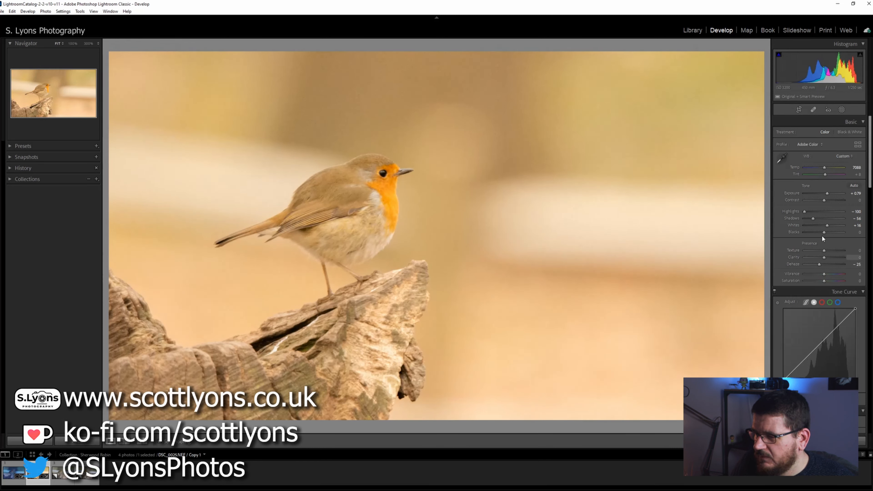
Brighten the background in front of the bird with a slanted linear gradient mask at exposure 0.88, narrowing its transition around the beak
left_click(842, 110)
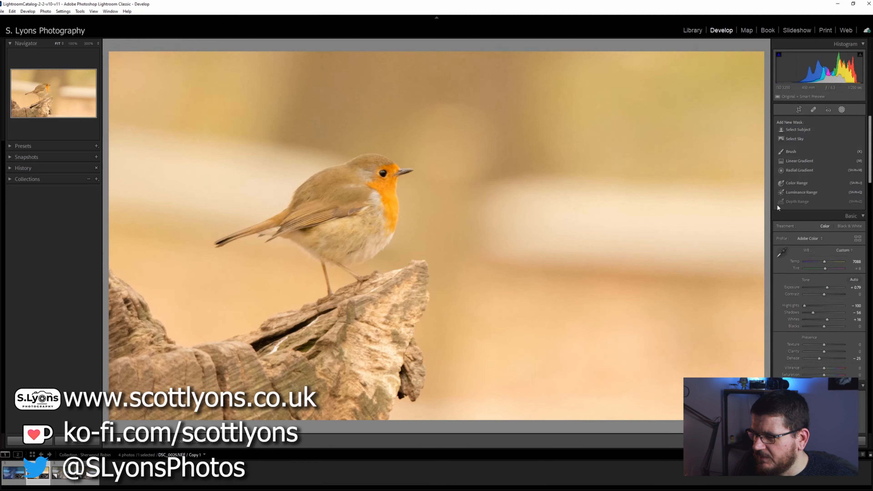
left_click(797, 161)
left_click_drag(666, 103, 172, 231)
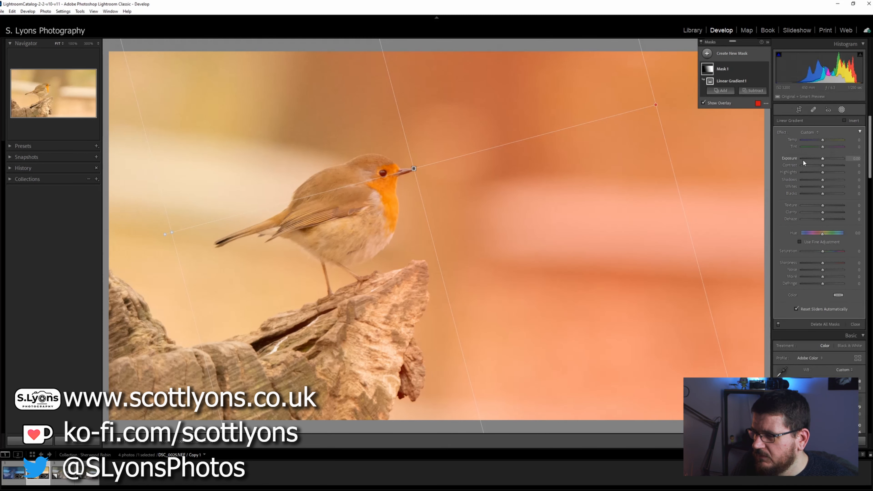
mouse_move(823, 158)
left_mouse_down()
mouse_move(841, 159)
mouse_move(828, 160)
left_mouse_up()
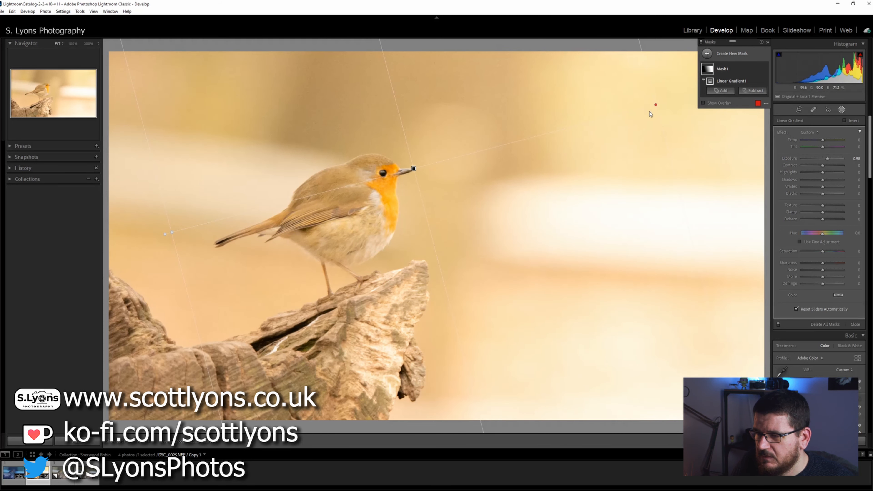
left_click_drag(584, 133, 563, 135)
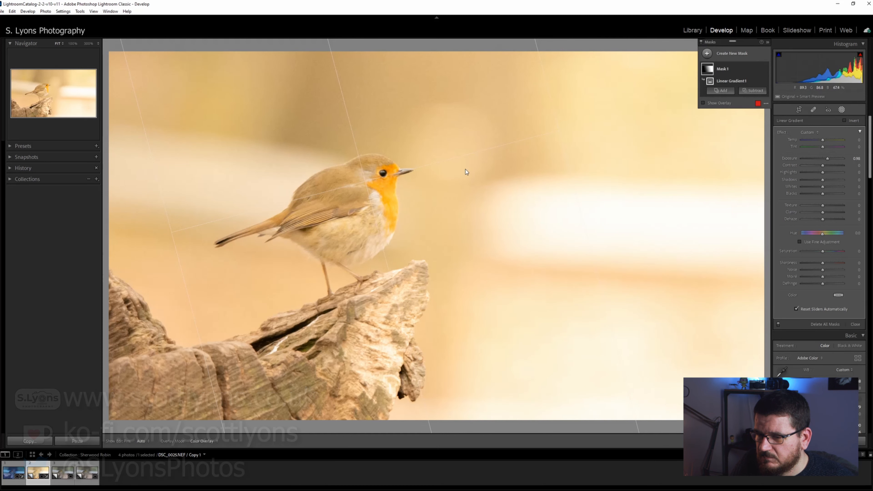
left_click_drag(171, 234, 275, 205)
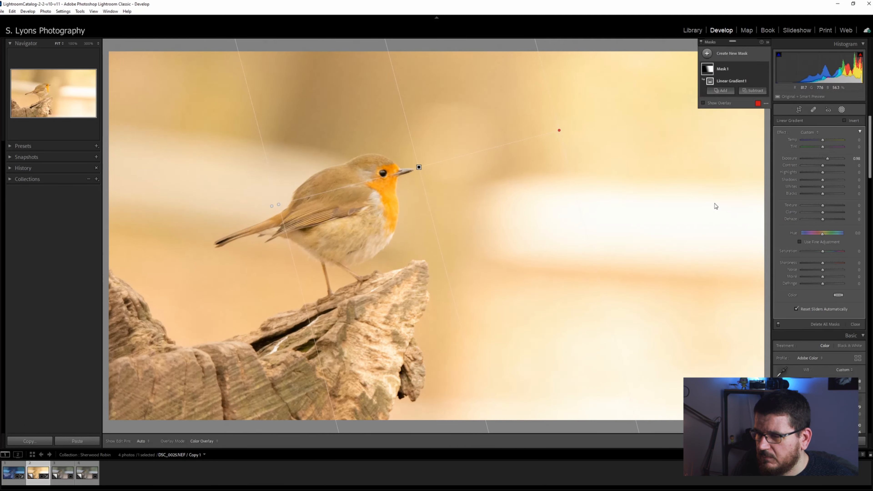
Add a second slanted linear gradient mask over the far background, raise its exposure to 0.37, and finish masking
left_click(707, 53)
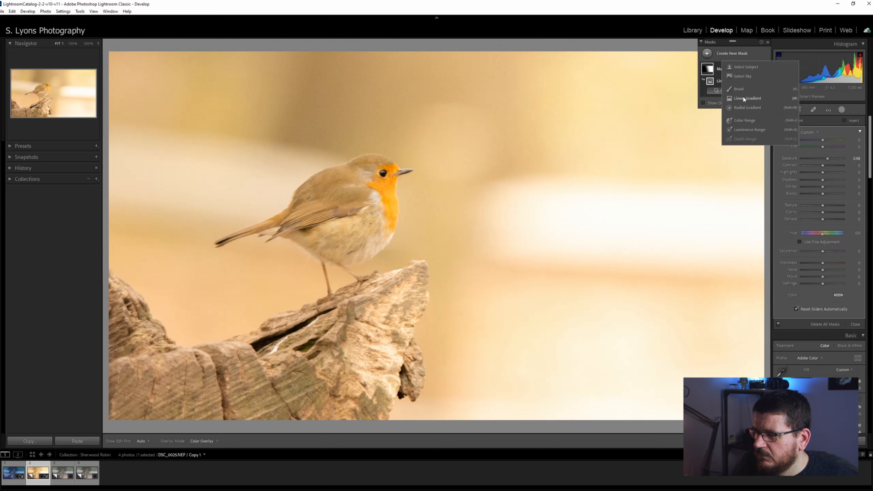
left_click(744, 99)
left_click_drag(663, 146, 473, 194)
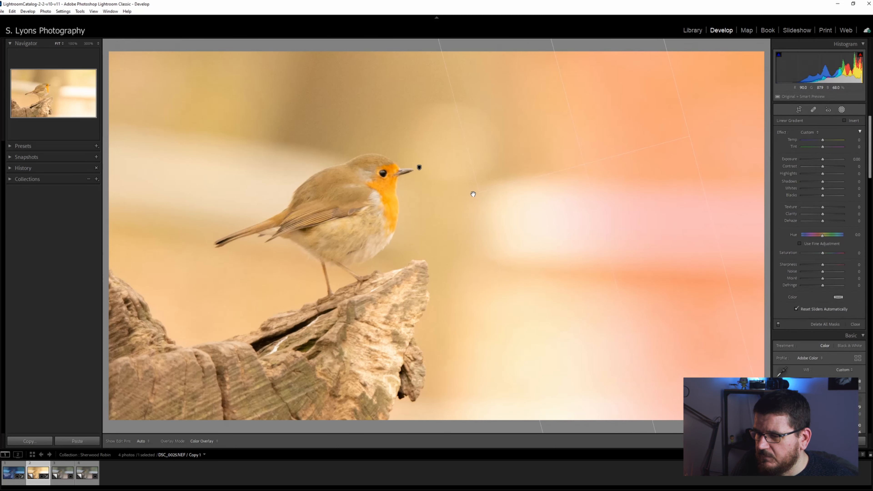
left_click_drag(824, 158, 827, 157)
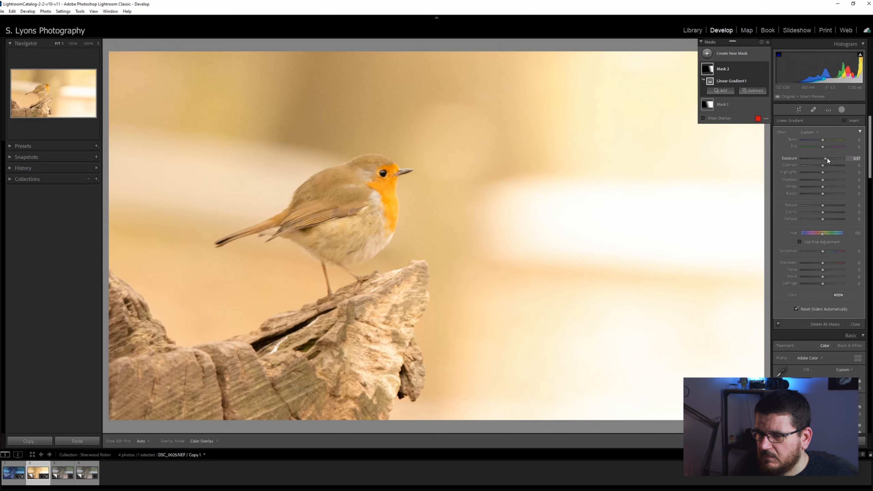
left_click(842, 110)
Reduce the vibrance to -19 and fade the blacks on the tone curve, adding a point at input 31, output 44
scroll(798, 213, "down", 2)
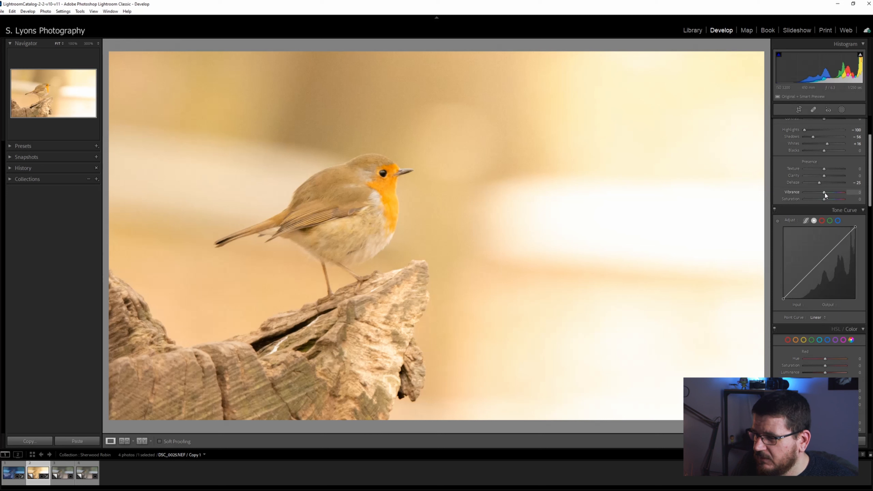
left_click_drag(825, 192, 821, 193)
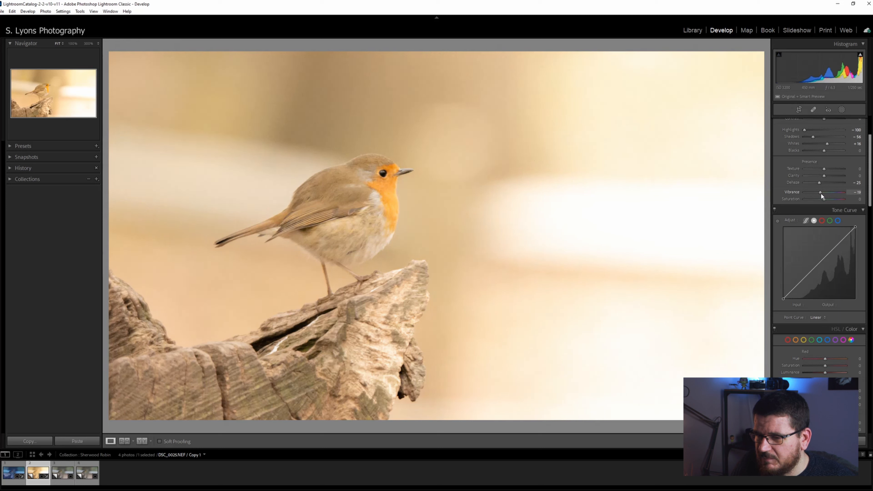
scroll(779, 254, "down", 3)
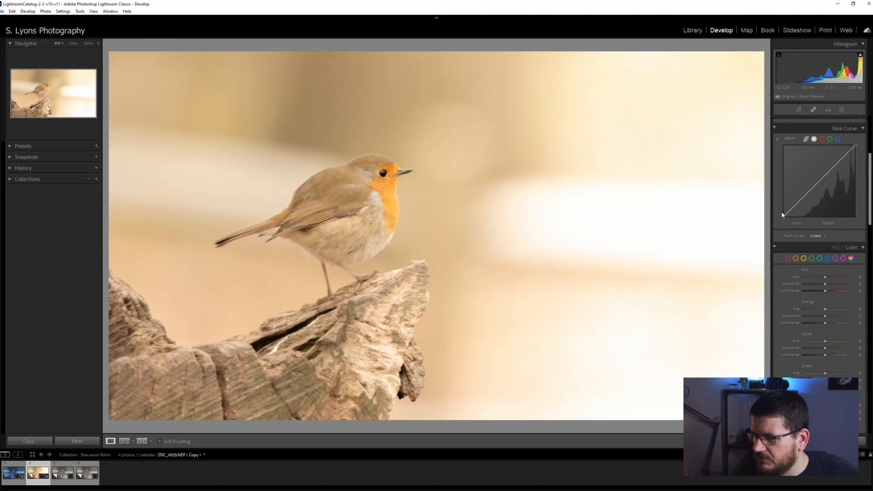
mouse_move(854, 145)
left_mouse_down()
mouse_move(871, 181)
mouse_move(872, 144)
left_mouse_up()
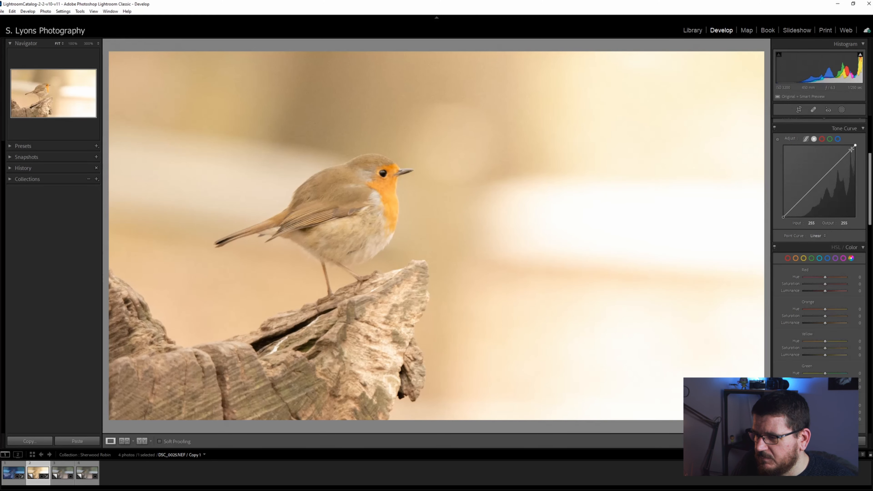
left_click_drag(855, 147, 856, 145)
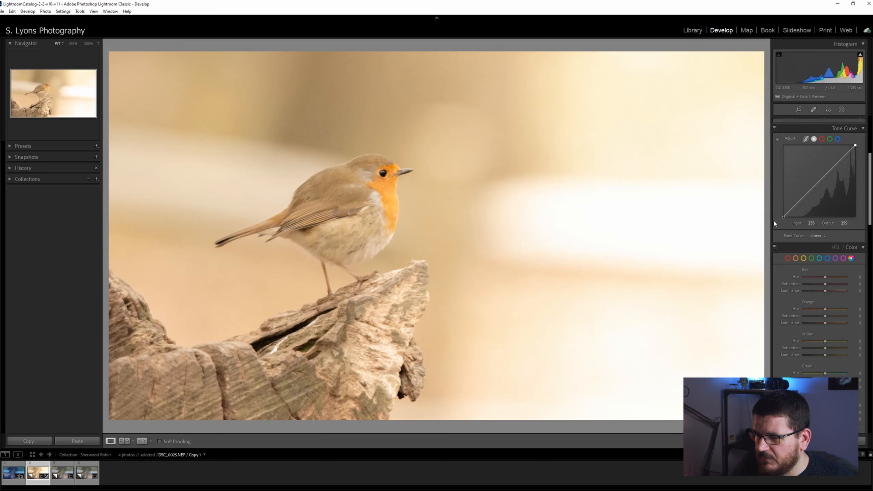
mouse_move(784, 213)
left_mouse_down()
mouse_move(776, 215)
mouse_move(791, 205)
left_mouse_up()
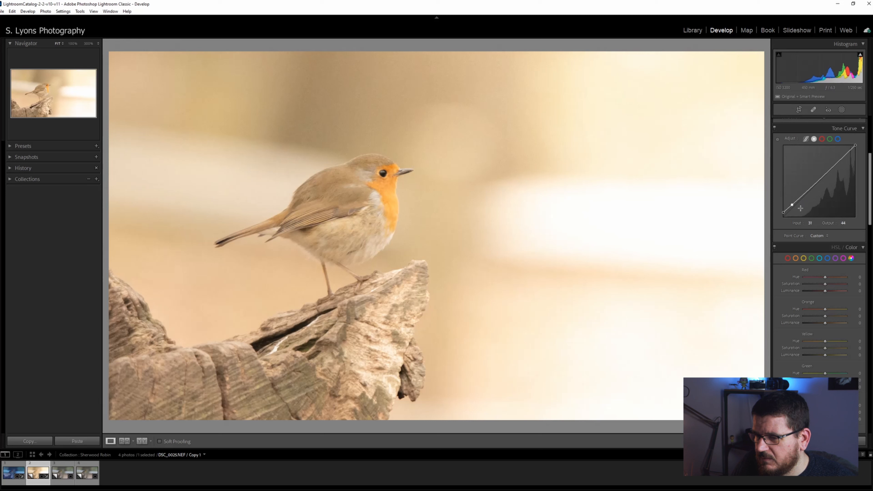
Boost the orange saturation to +53, lower the orange luminance to -17, and leave the orange hue at its default
scroll(798, 179, "down", 3)
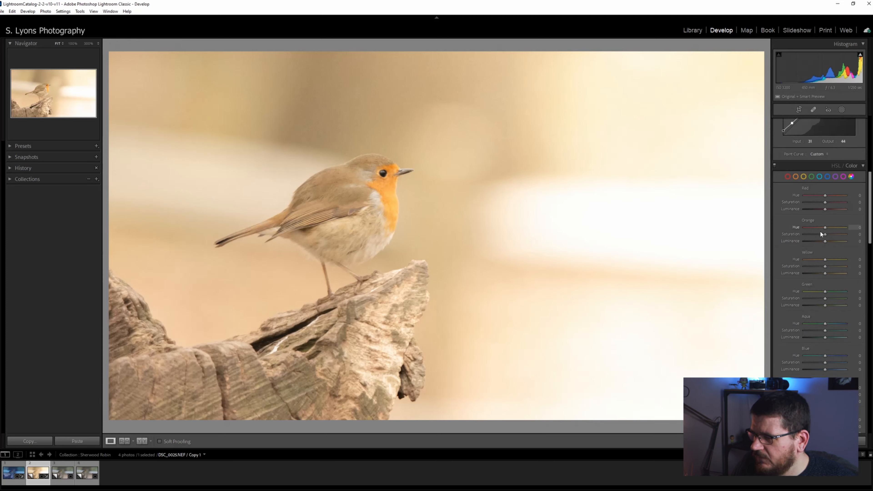
mouse_move(826, 234)
left_mouse_down()
mouse_move(839, 233)
mouse_move(823, 240)
left_mouse_up()
left_click_drag(821, 243, 821, 228)
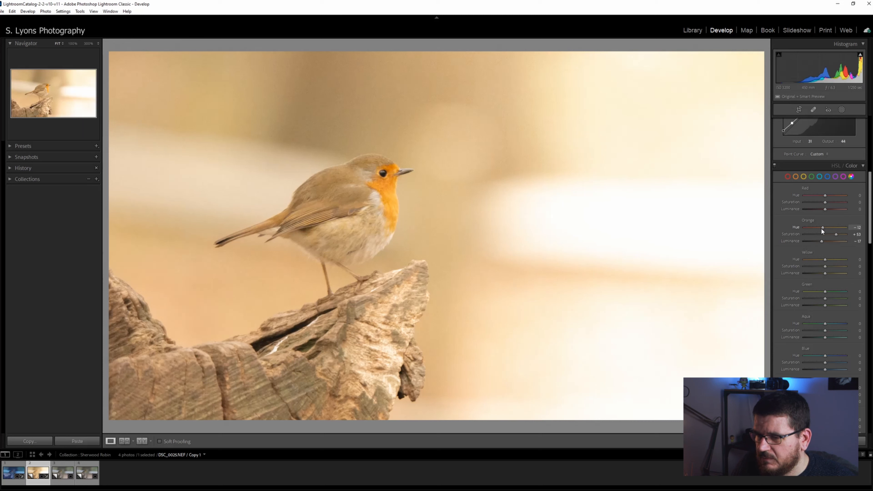
scroll(822, 228, "down", 5)
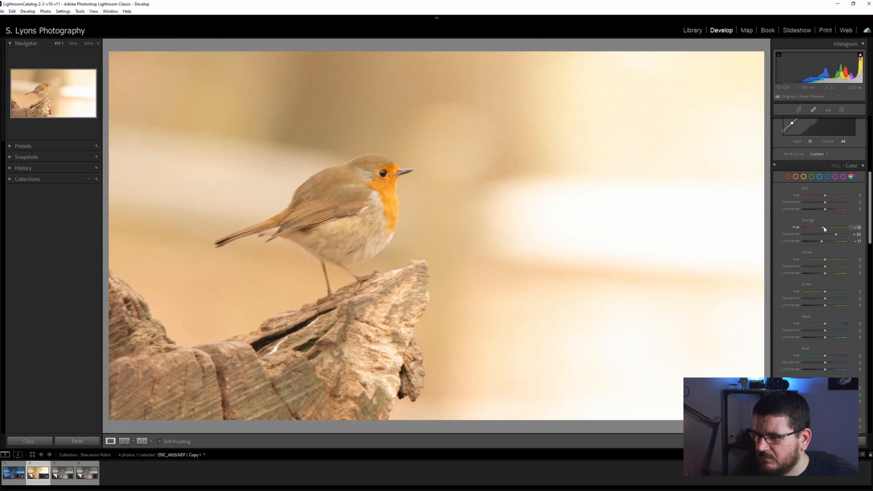
double_click(795, 228)
Enable chromatic aberration removal and lens profile corrections, and sharpen the bird with amount 101, radius 1.6 and detail 29
scroll(777, 240, "down", 8)
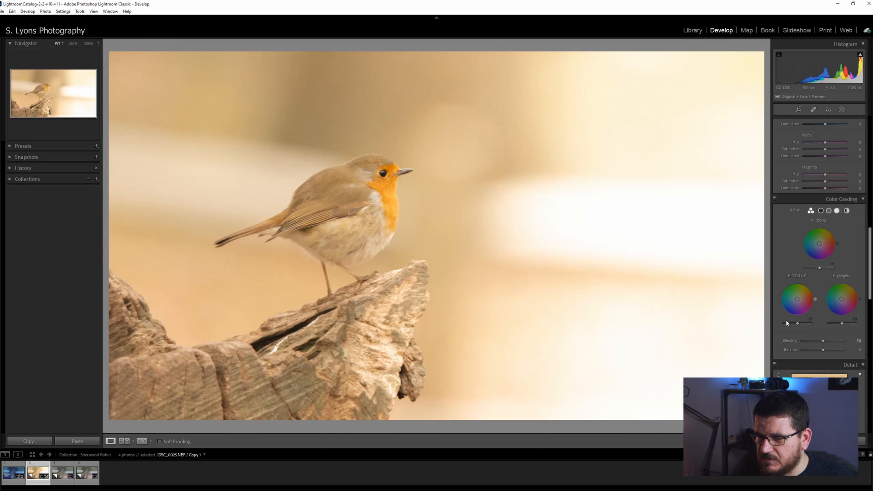
scroll(796, 261, "down", 6)
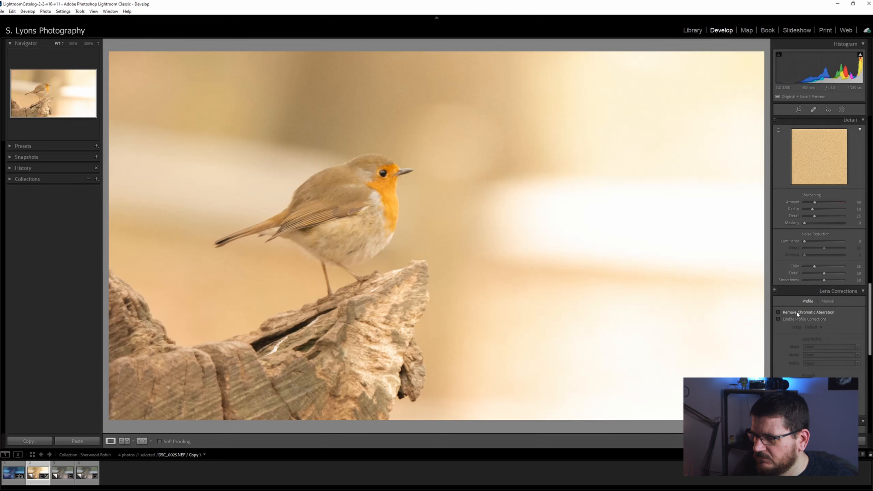
left_click(382, 173)
left_click_drag(446, 304, 499, 236)
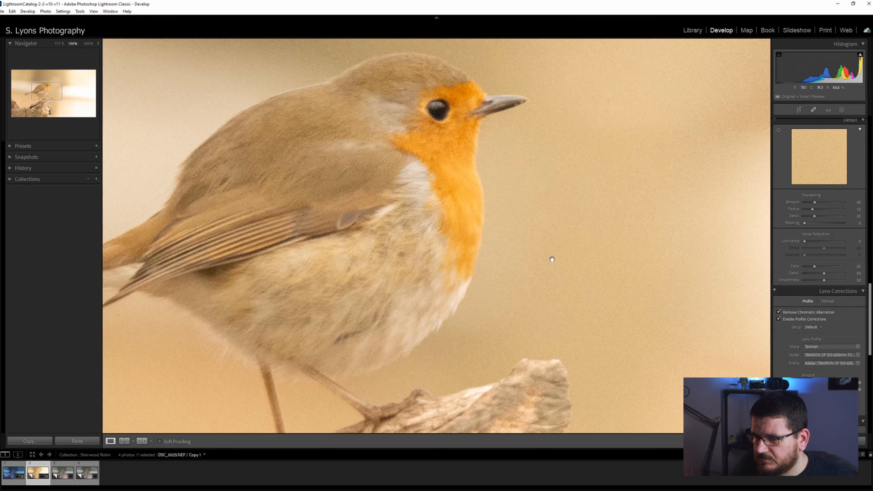
mouse_move(817, 202)
left_mouse_down()
mouse_move(830, 202)
mouse_move(813, 208)
mouse_move(824, 211)
mouse_move(816, 216)
left_mouse_up()
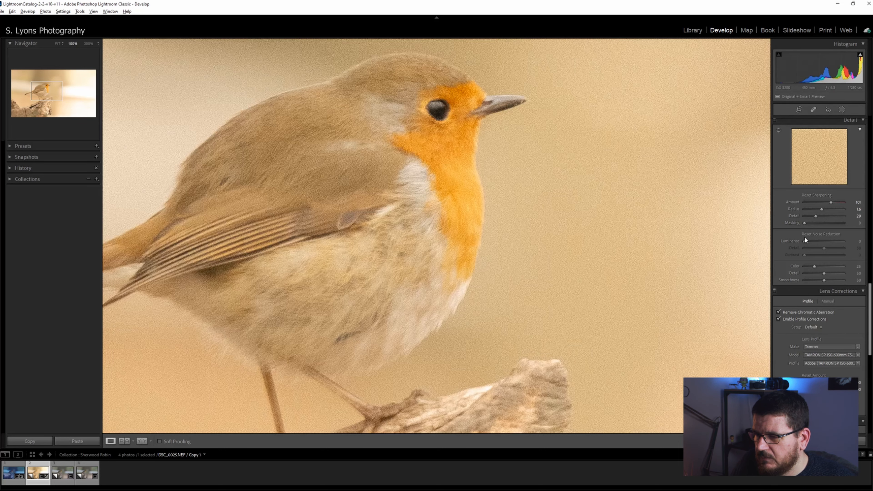
Set the sharpening masking to 60 on the warm, bright copy
left_click_drag(805, 222, 833, 222)
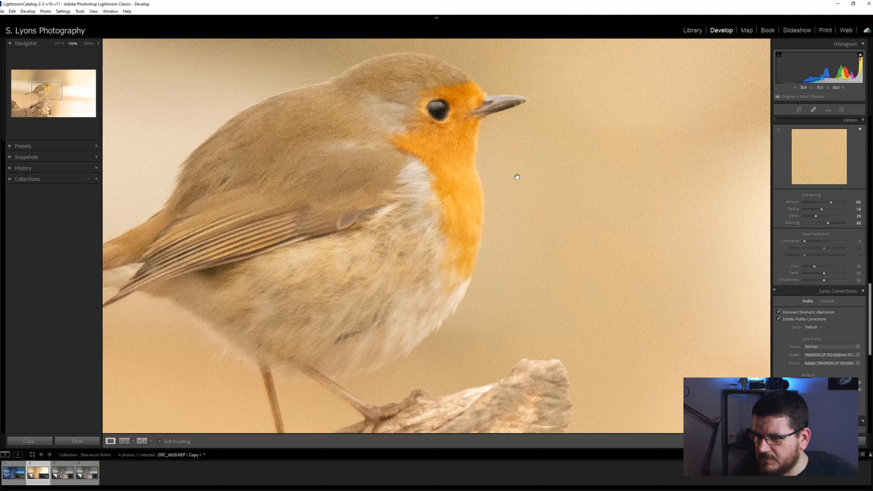
left_click(755, 214)
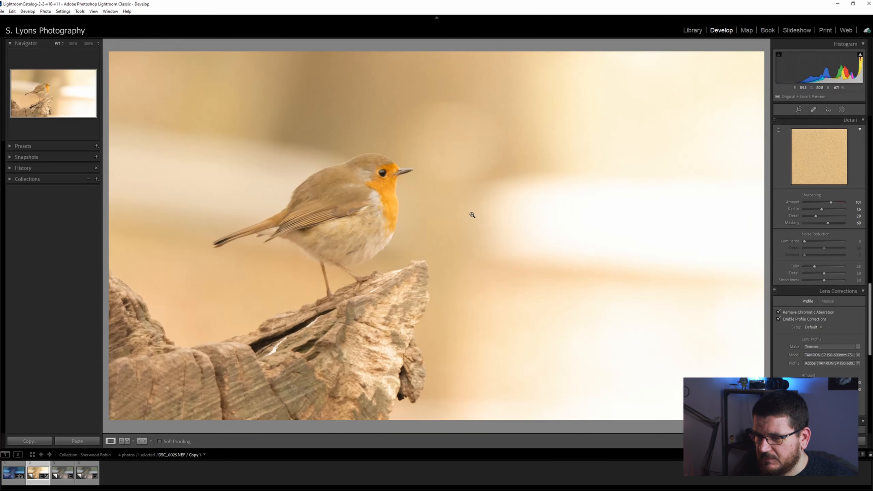
Inspect the sharpened robin, perch and background at full size, and compare the edited photo with the original
left_click(419, 217)
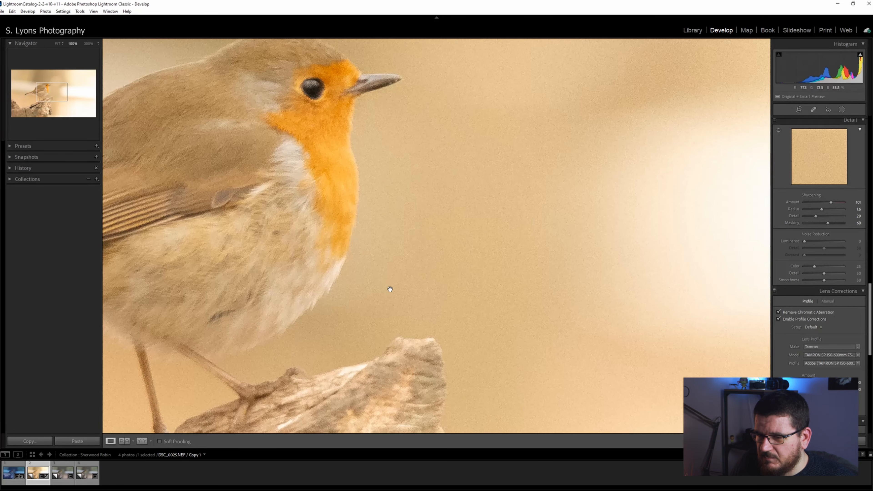
left_click_drag(222, 140, 325, 170)
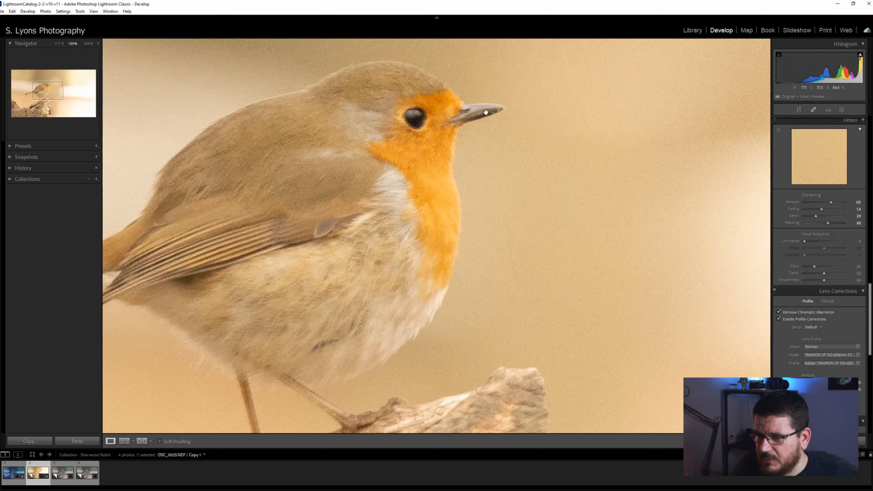
left_click_drag(370, 386, 525, 242)
left_click_drag(492, 117, 388, 300)
left_click_drag(475, 211, 405, 272)
left_click(407, 278)
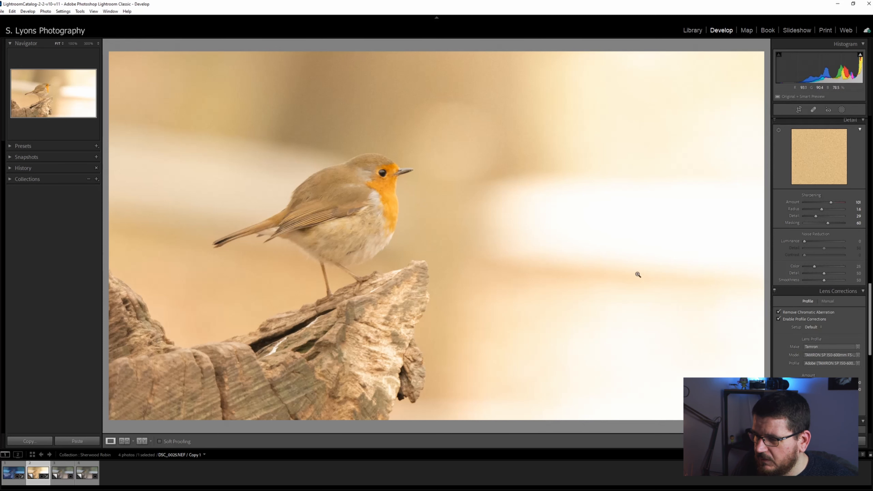
left_click(390, 212)
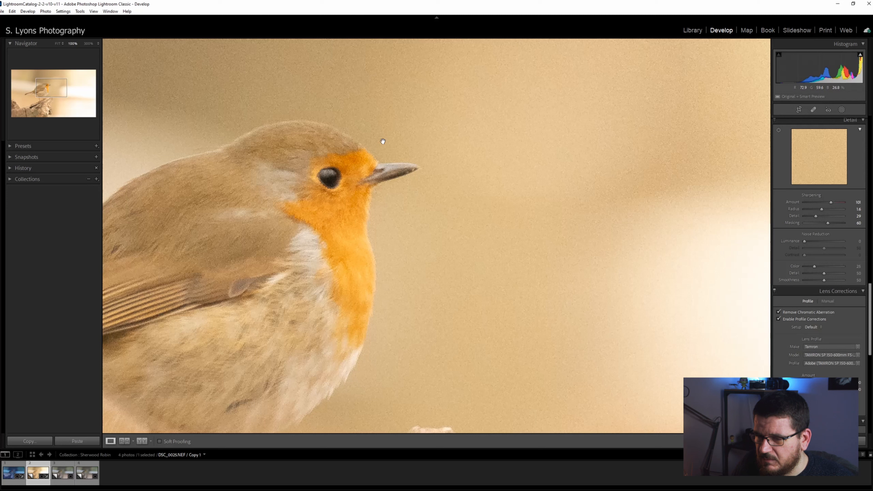
left_click_drag(209, 200, 281, 268)
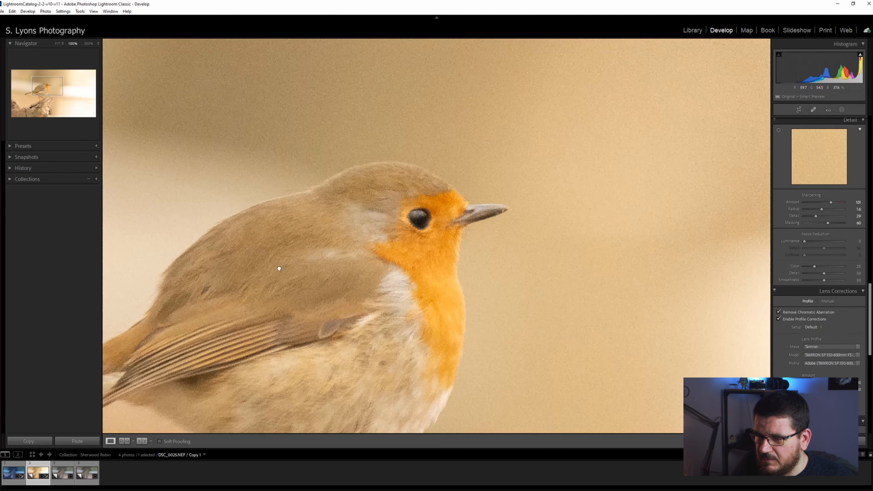
left_click_drag(396, 300, 360, 227)
left_click(267, 371)
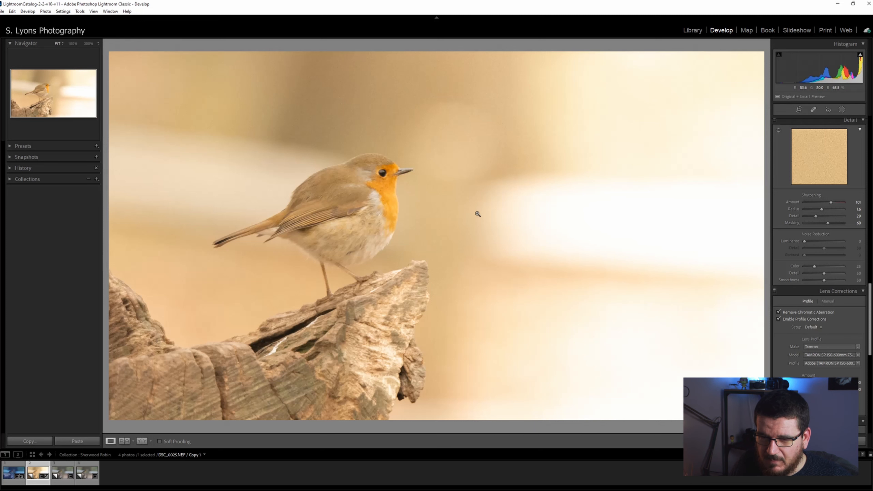
key("backslash")
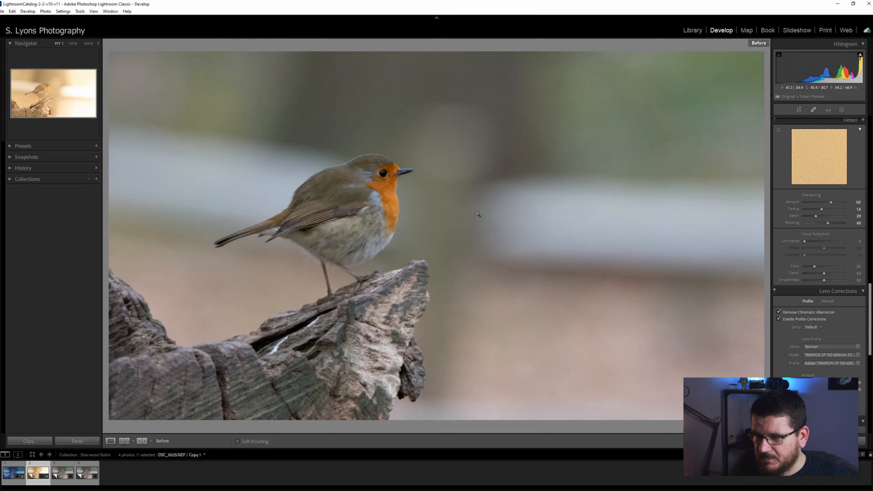
key("backslash")
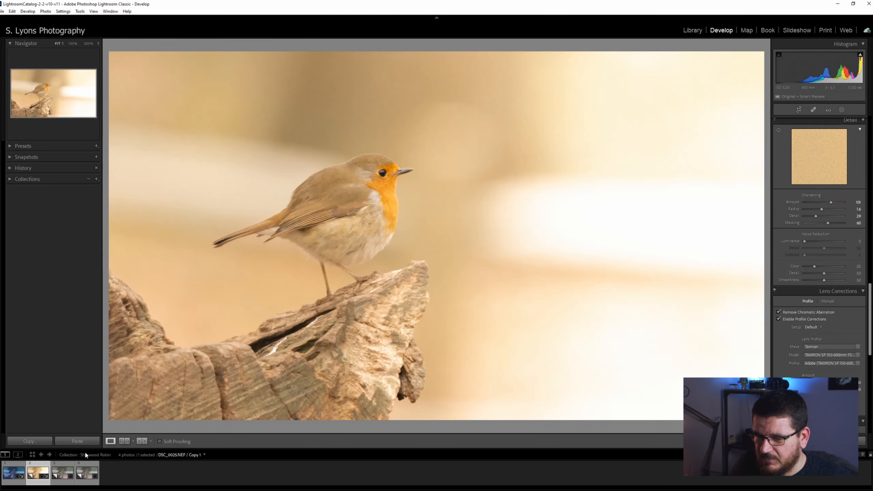
Switch to the unedited Copy 2, warm its white balance temperature and lower the exposure to -0.53
left_click(62, 473)
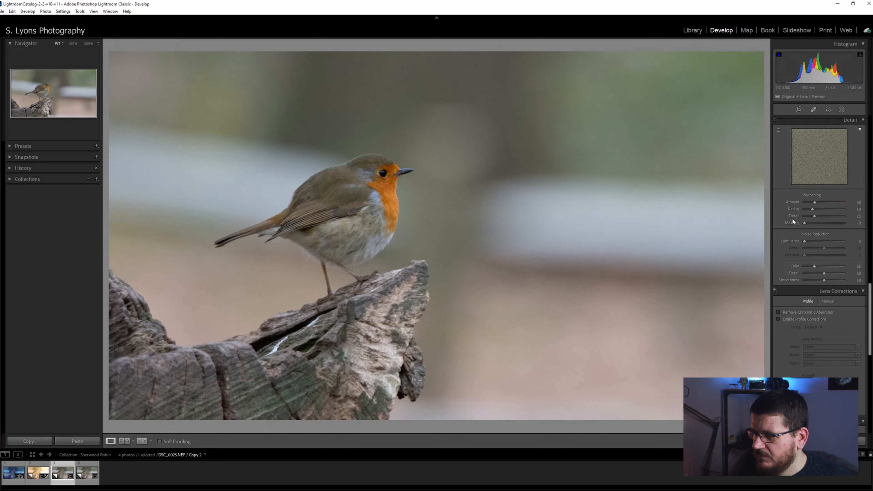
scroll(793, 222, "up", 10)
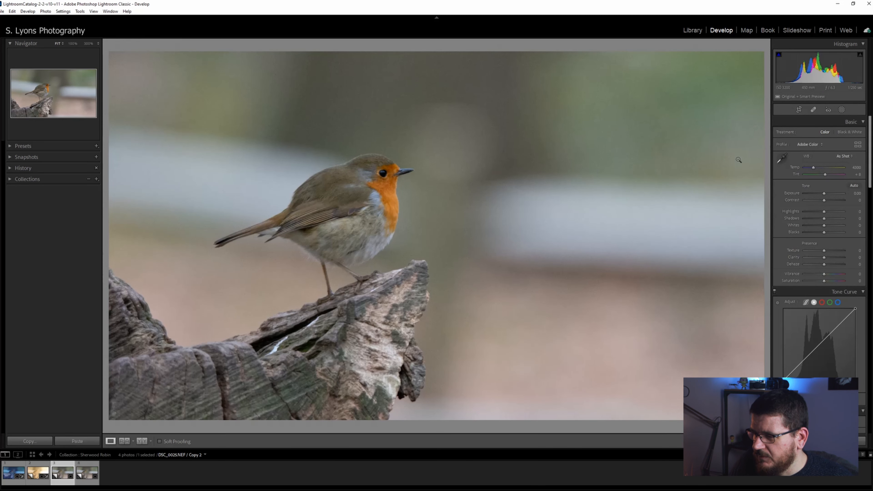
left_click_drag(814, 167, 822, 198)
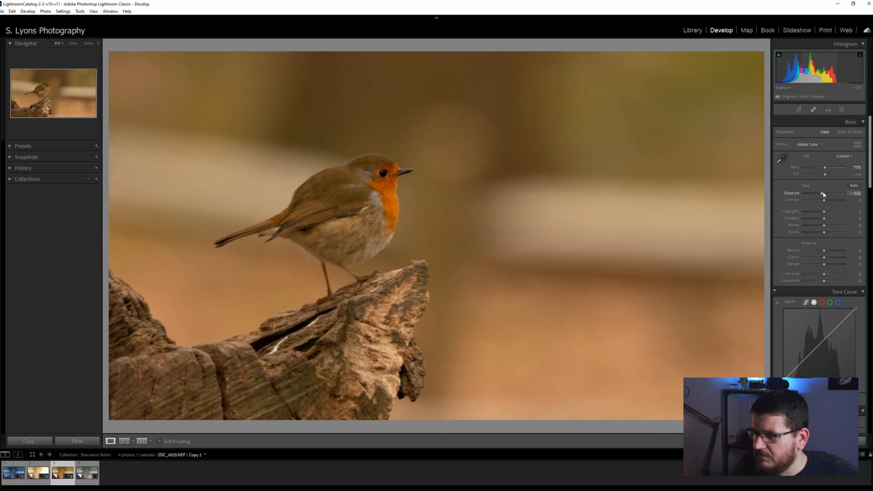
left_click_drag(827, 168, 828, 168)
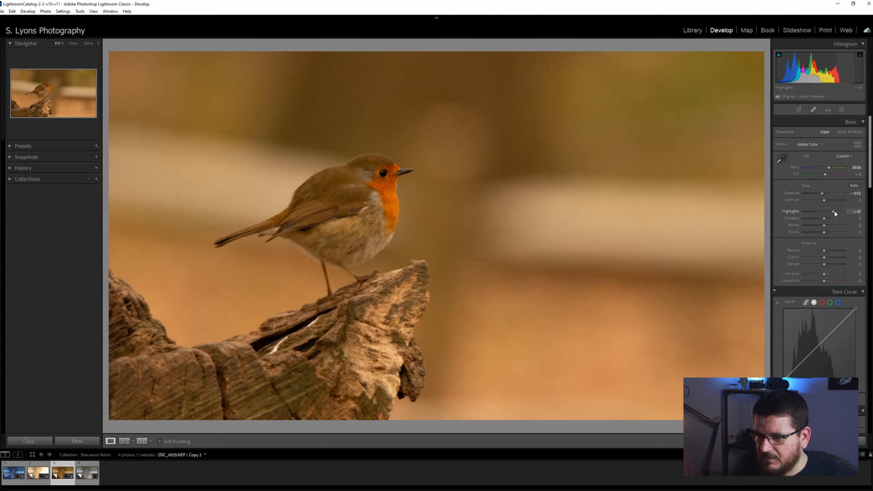
Set highlights to +30, shadows to +18, whites to +47 and blacks to -26, and adjust the temperature to 8030
mouse_move(824, 215)
left_mouse_down()
mouse_move(818, 219)
mouse_move(835, 218)
mouse_move(826, 218)
left_mouse_up()
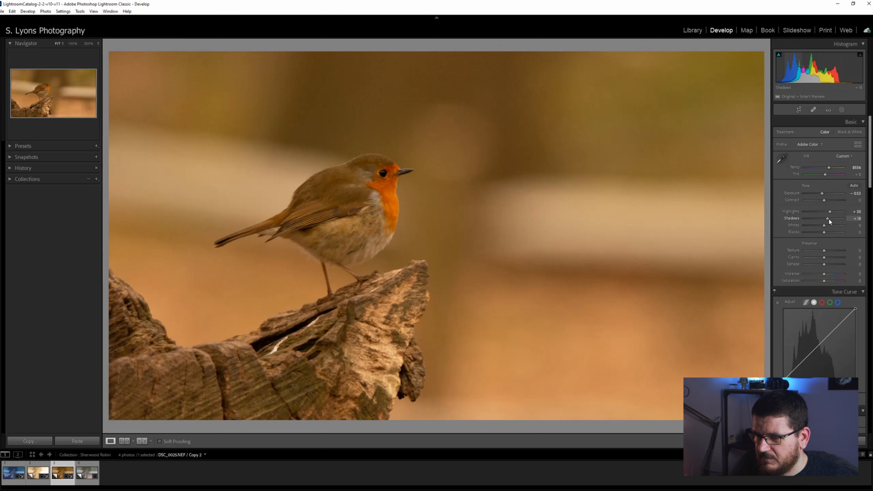
mouse_move(824, 225)
left_mouse_down()
mouse_move(836, 225)
mouse_move(820, 232)
left_mouse_up()
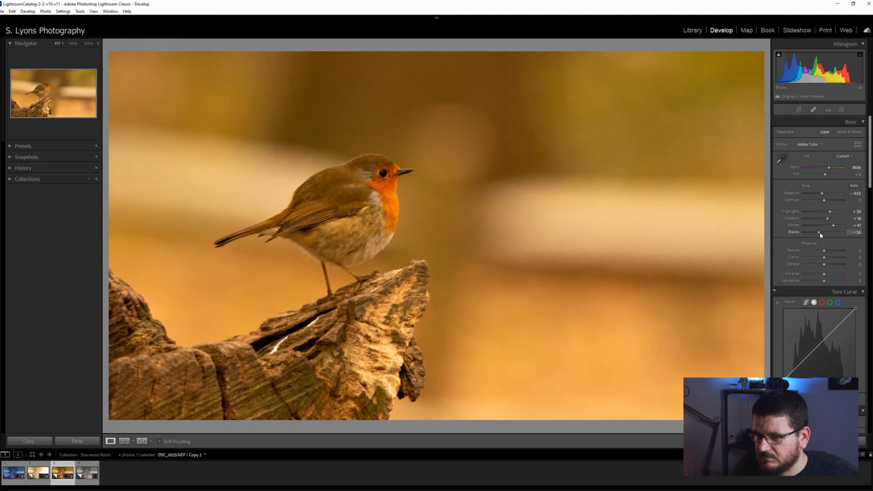
left_click_drag(829, 168, 827, 170)
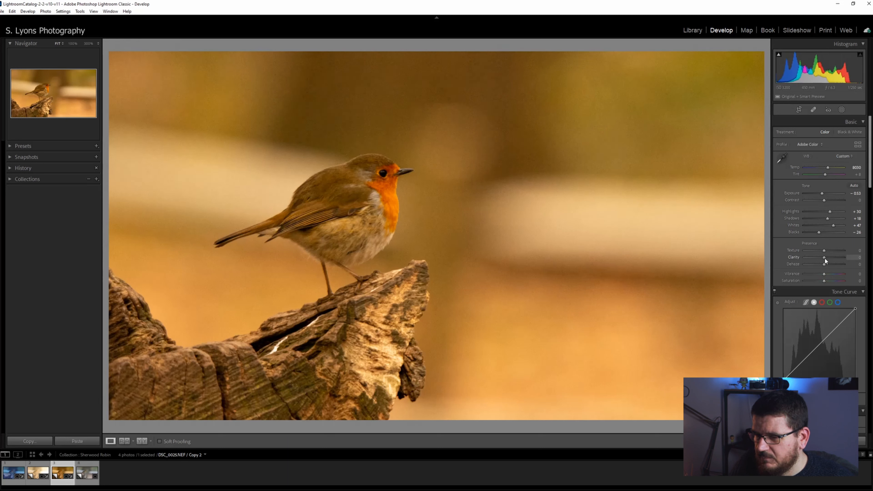
Soften the photo with clarity -14 and dehaze -9, and set vibrance to +19 and saturation to -30
left_click_drag(819, 258, 823, 260)
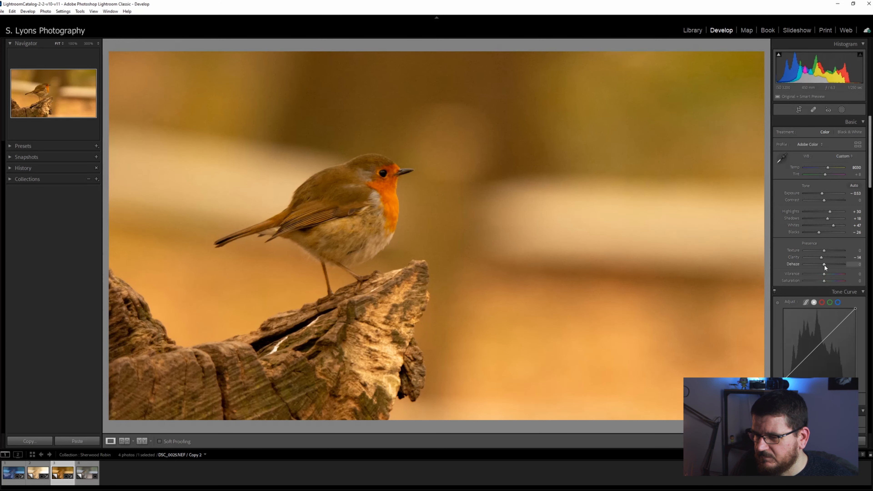
left_click_drag(824, 264, 823, 265)
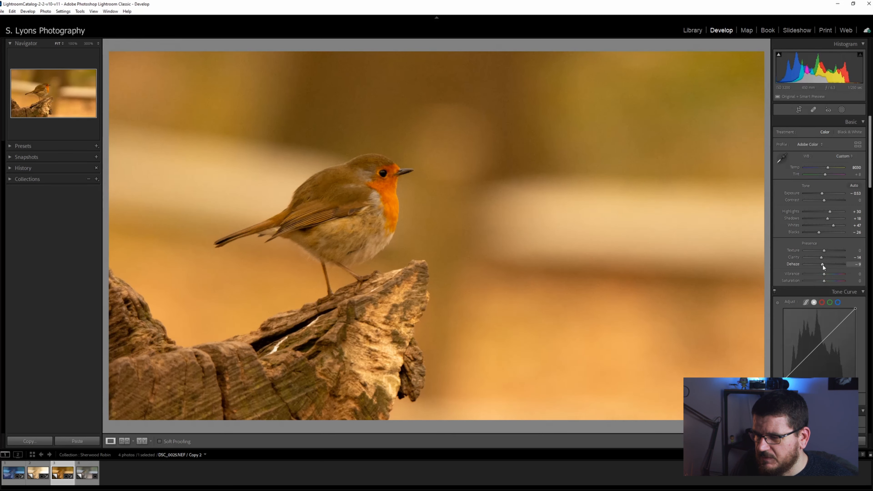
left_click_drag(829, 275, 821, 280)
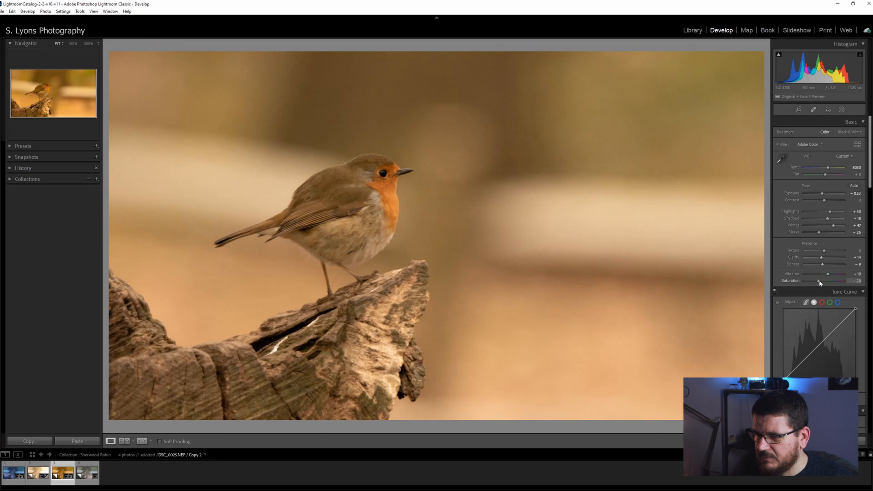
left_click_drag(820, 280, 819, 280)
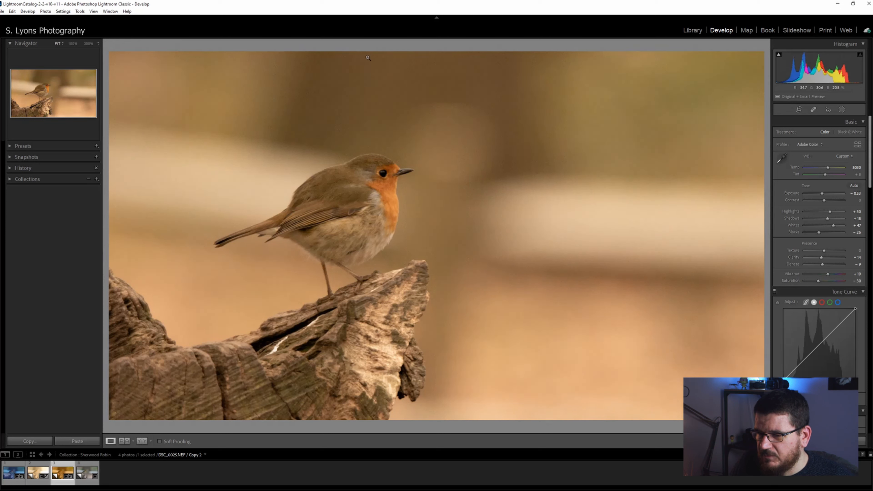
Add a slanted linear gradient mask over the background in front of the bird, extend it to the tail, and set exposure -1.18 and contrast -16
left_click(846, 110)
left_click(798, 164)
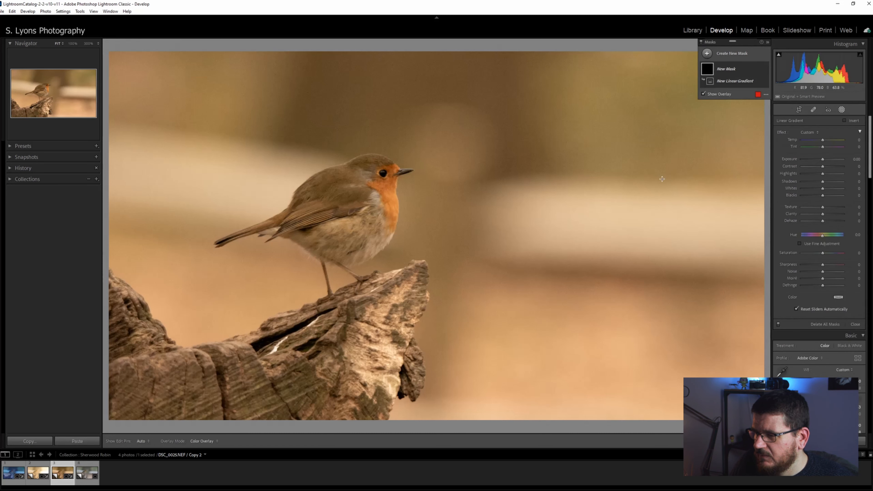
left_click_drag(667, 80, 306, 207)
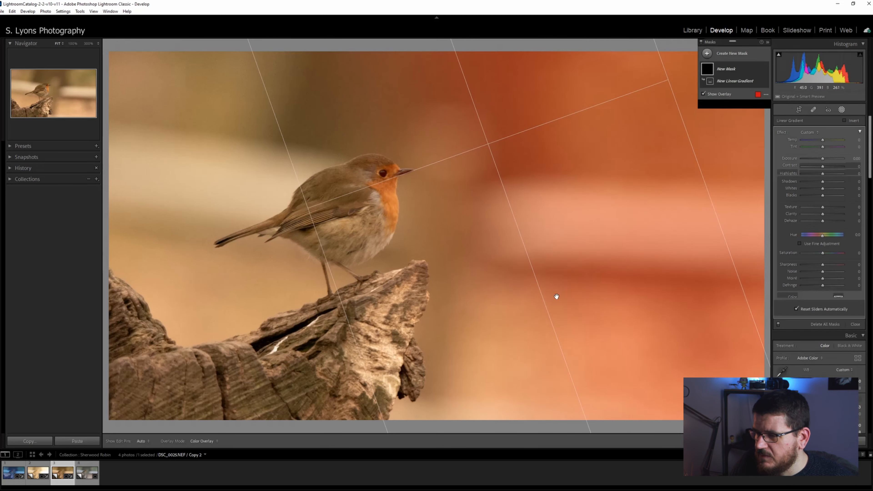
left_click_drag(823, 159, 816, 159)
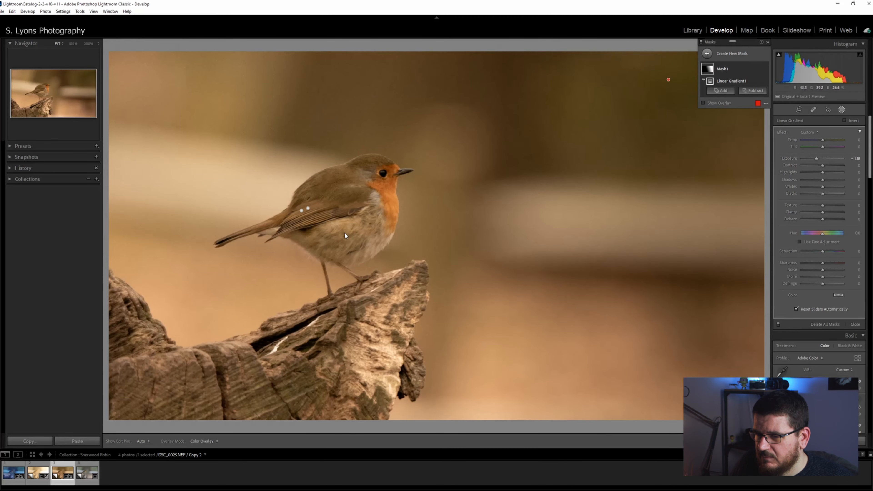
left_click_drag(491, 150, 435, 168)
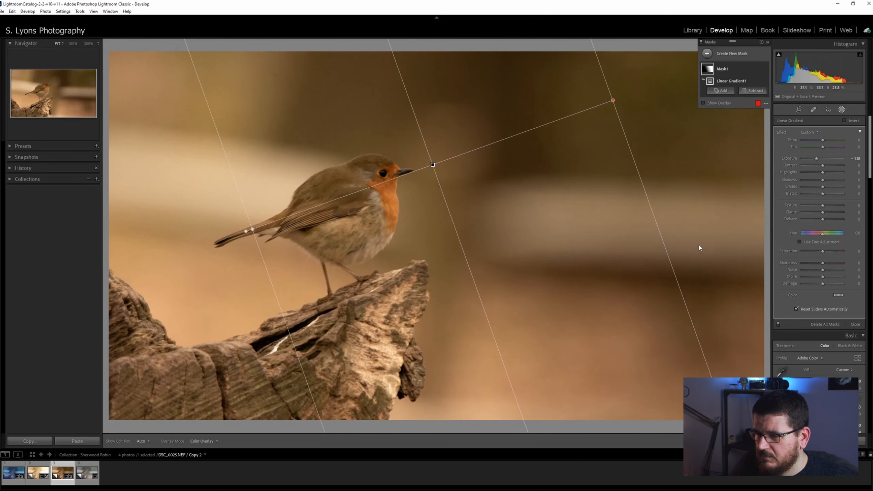
mouse_move(823, 167)
left_mouse_down()
mouse_move(811, 169)
mouse_move(821, 172)
left_mouse_up()
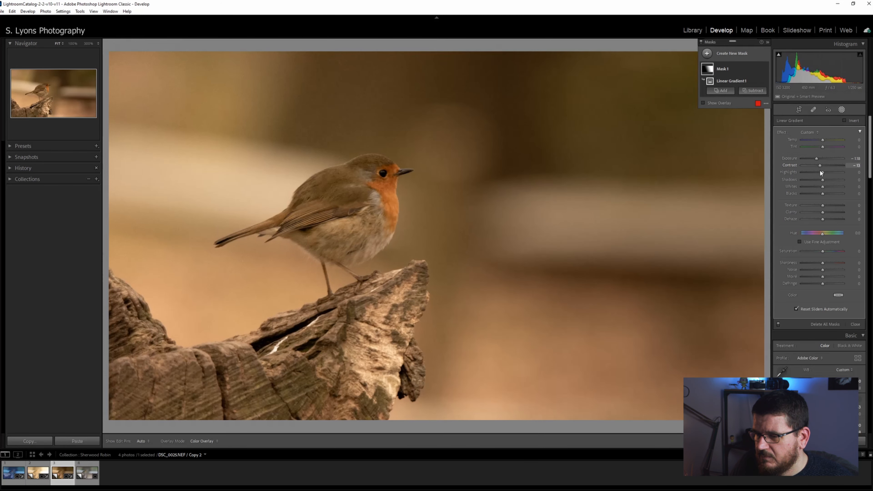
Add a second slanted linear gradient mask rising from the tree stump to the bird's belly, with exposure -0.64
left_click(708, 54)
left_click(750, 98)
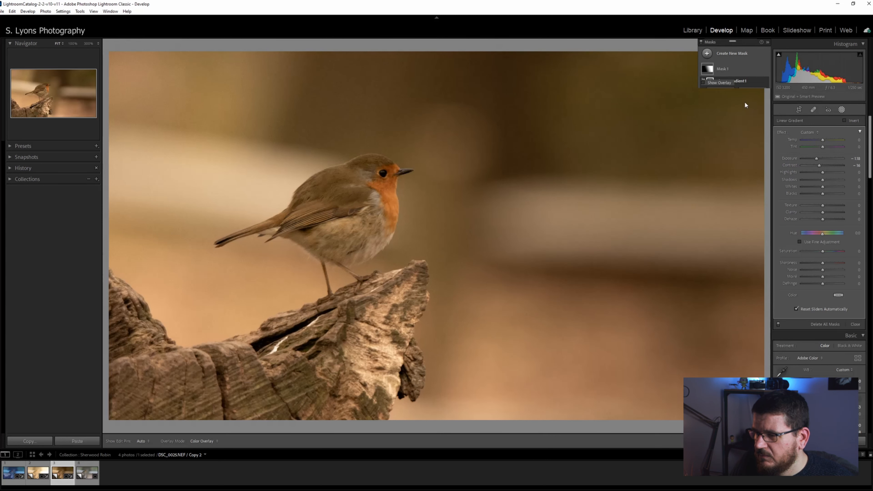
left_click_drag(264, 364, 328, 239)
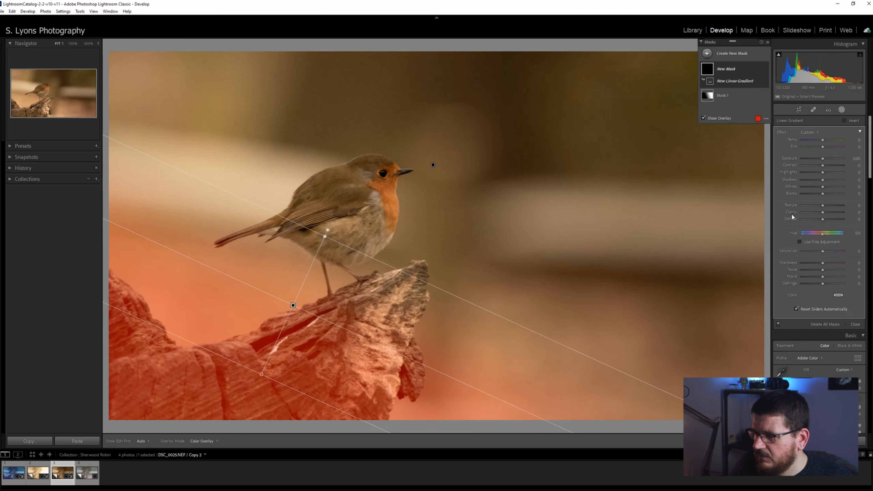
left_click_drag(823, 159, 819, 159)
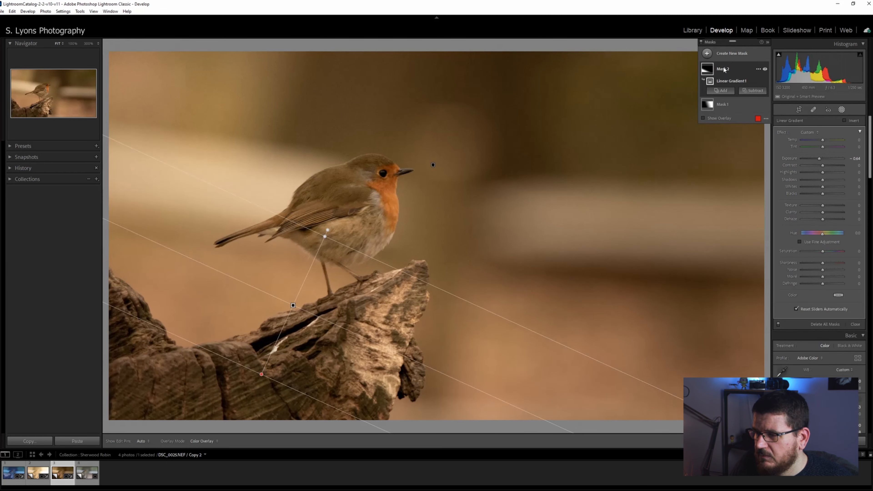
Add a third linear gradient mask over the background behind the bird's back, and lower its exposure to -0.50
left_click(723, 105)
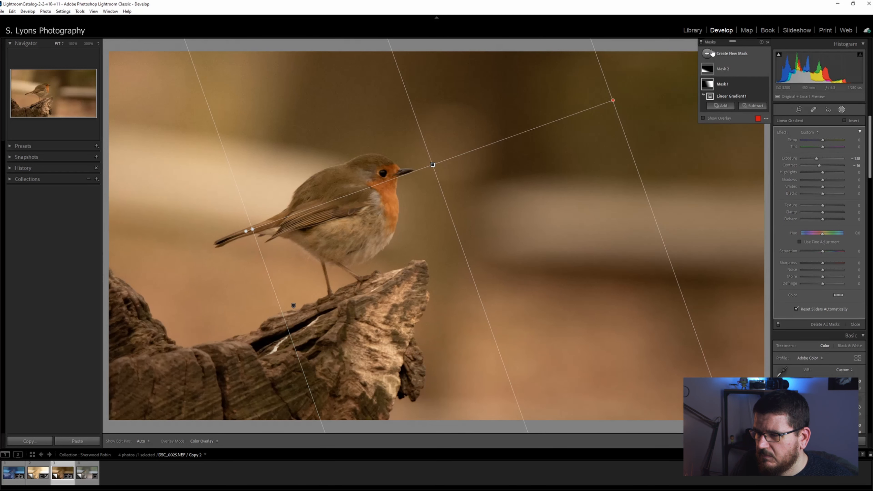
left_click(723, 69)
left_click(715, 90)
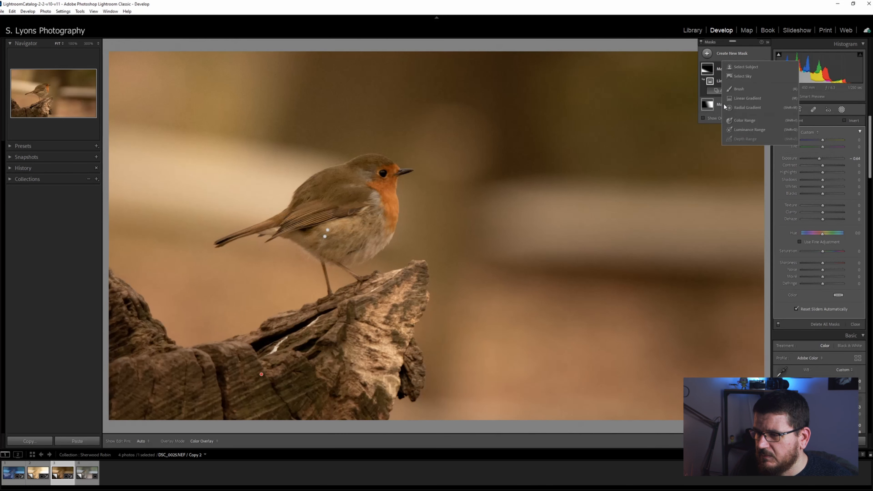
left_click(747, 99)
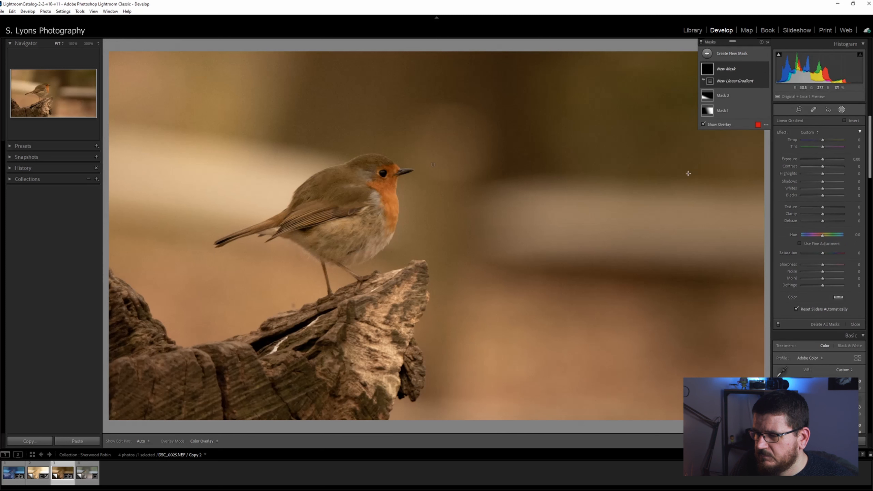
left_click_drag(219, 116, 306, 241)
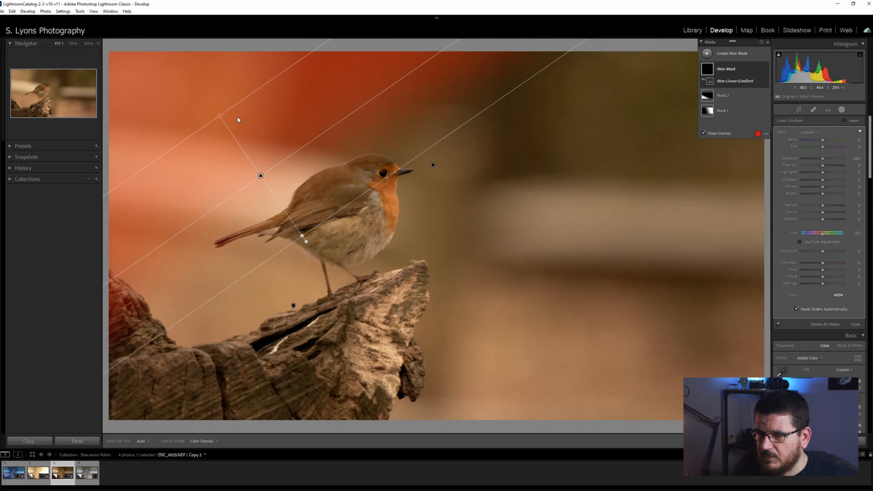
left_click_drag(823, 159, 820, 156)
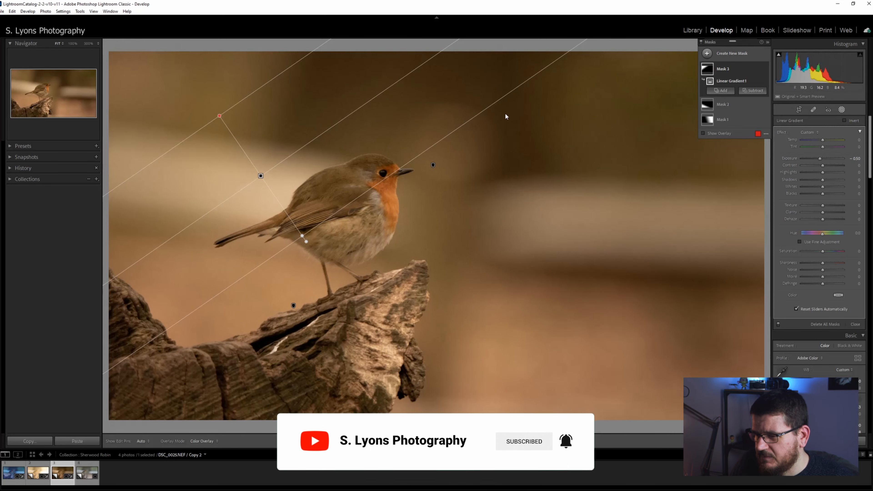
Add a radial gradient mask around the robin and invert it to cover the surroundings
left_click(708, 54)
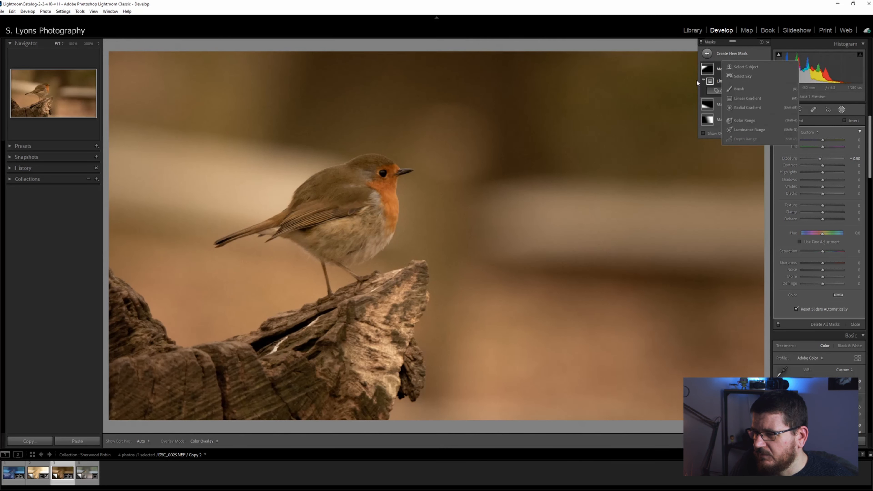
left_click(755, 107)
left_click_drag(229, 132, 429, 288)
left_click_drag(319, 190, 339, 201)
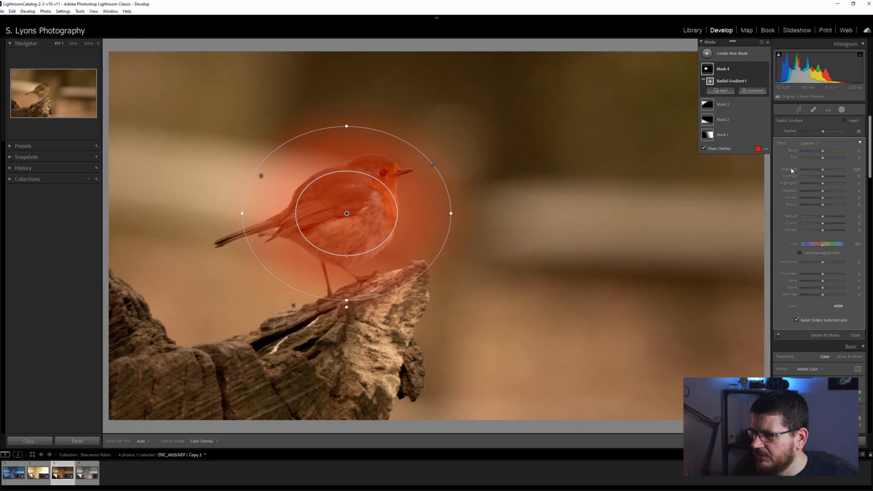
left_click(841, 110)
left_click(841, 110)
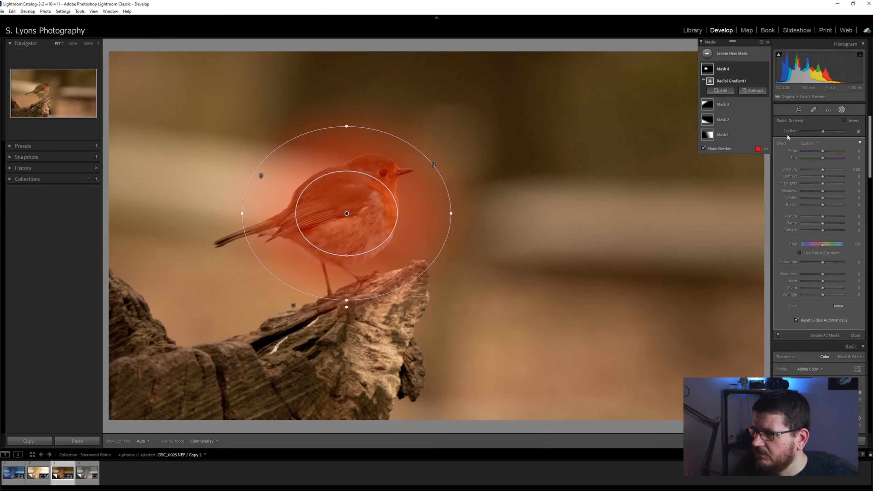
left_click(844, 120)
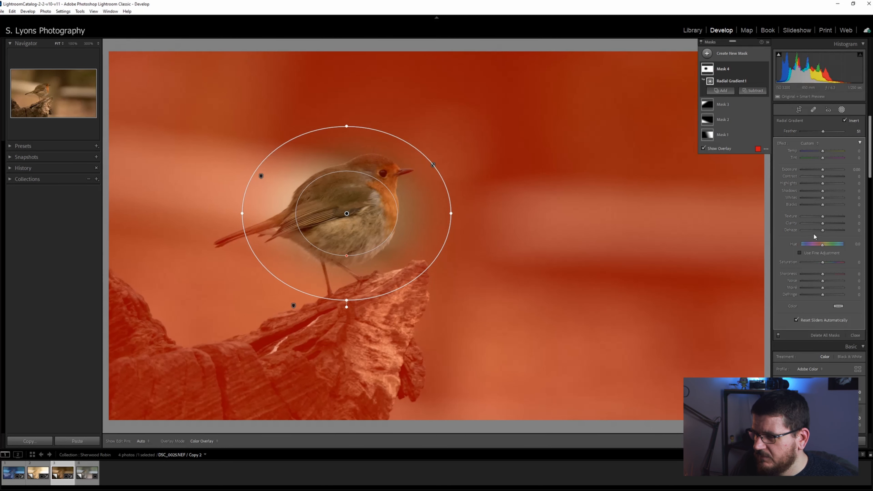
Lower the inverted radial mask's exposure to -0.23 and close masking
left_click_drag(822, 170, 821, 171)
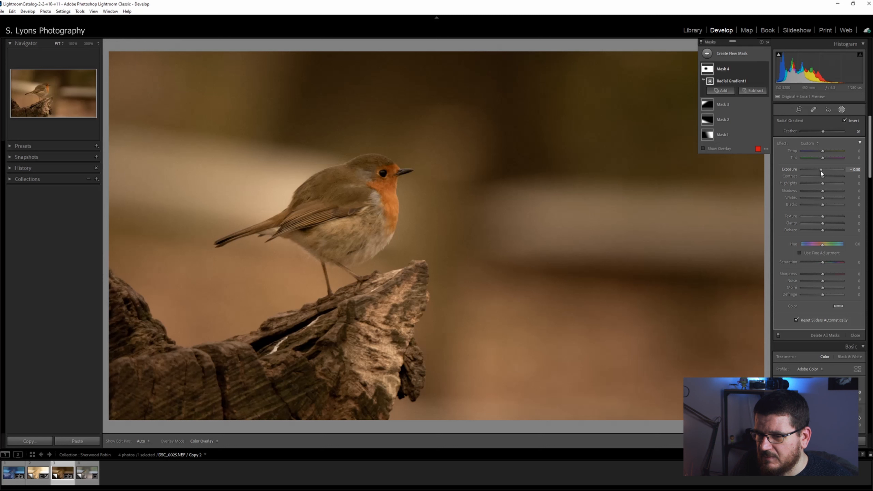
left_click_drag(821, 170, 822, 170)
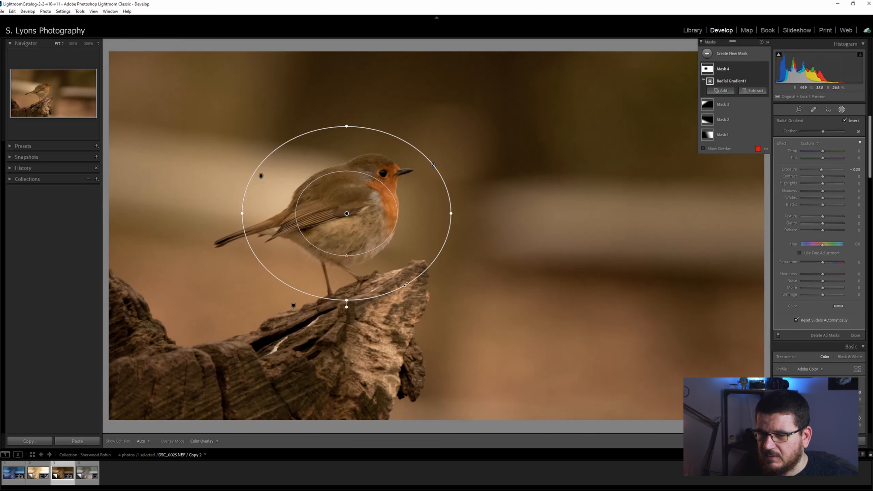
left_click(842, 110)
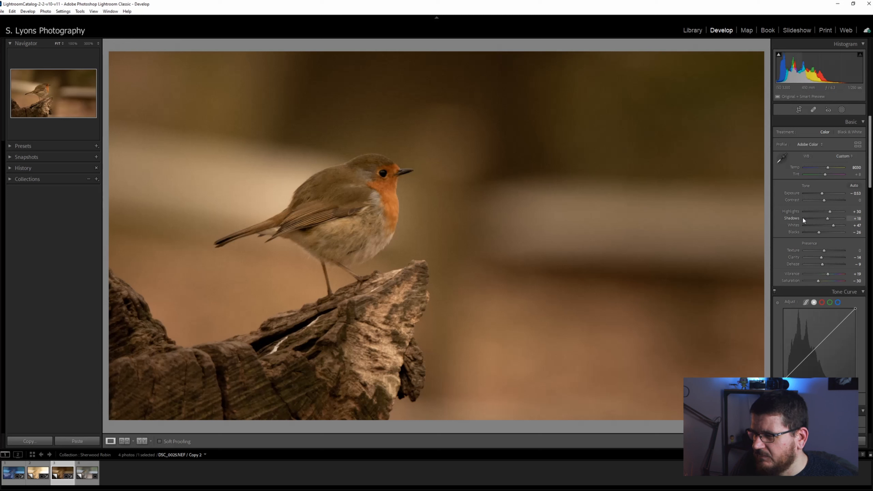
Shape the tone curve into a faded S by raising the black point, lowering the white point, and placing a shadow point at input 57, output 67
scroll(808, 224, "down", 3)
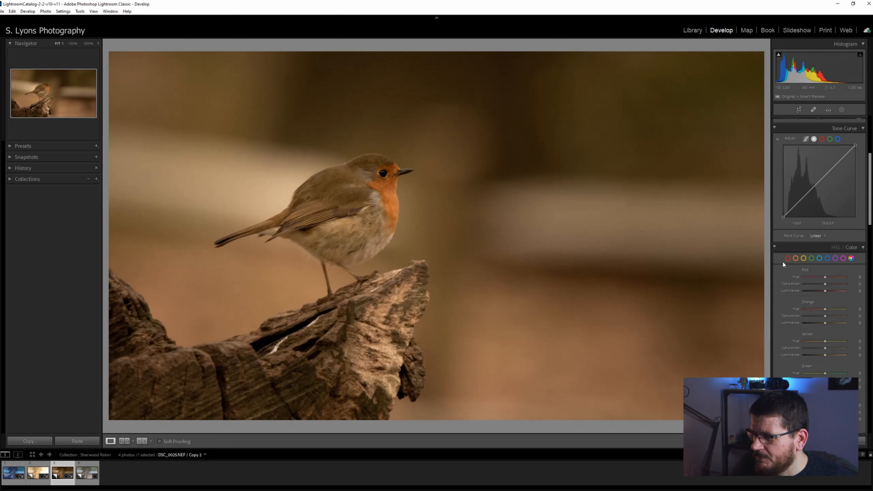
left_click_drag(783, 299, 768, 286)
left_click_drag(856, 228, 841, 242)
left_click_drag(797, 273, 798, 280)
scroll(797, 193, "down", 5)
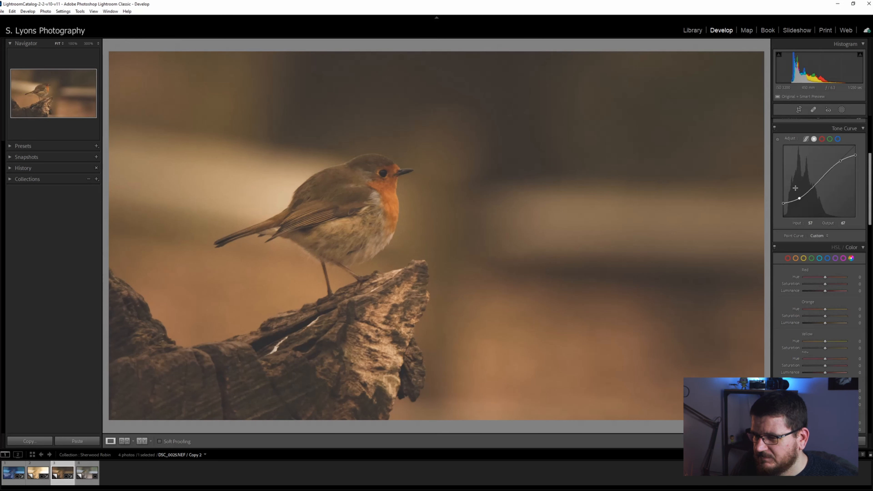
scroll(791, 210, "up", 3)
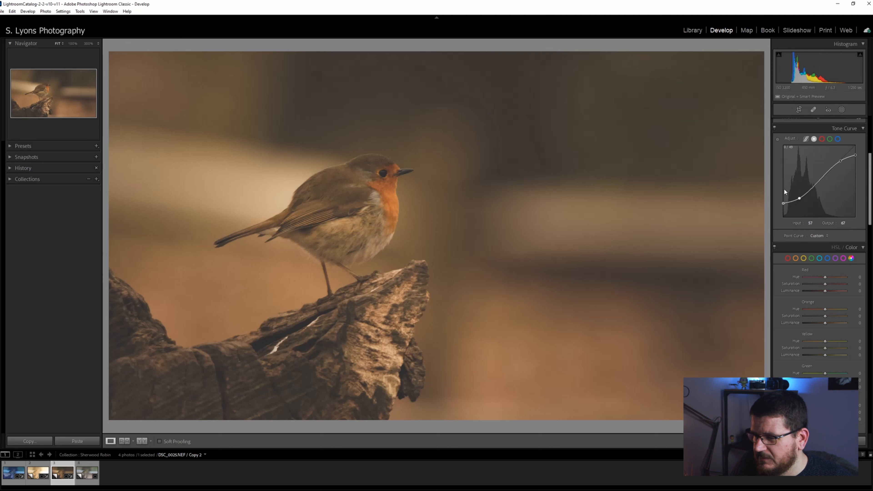
Create a new brush mask and set its saturation to 100
scroll(801, 253, "down", 3)
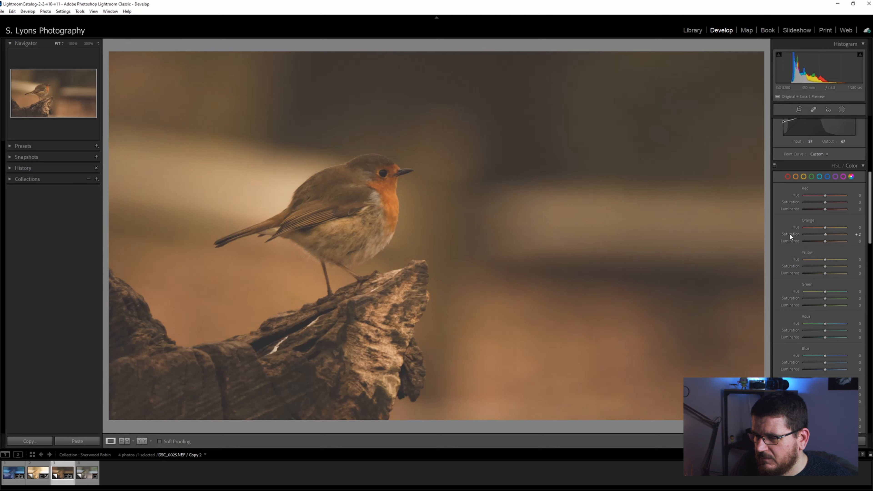
scroll(784, 275, "up", 8)
left_click(842, 110)
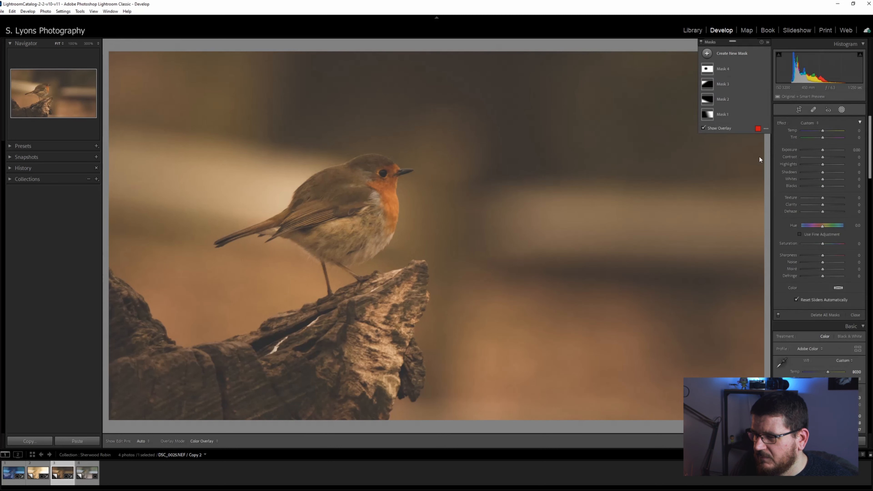
left_click(707, 55)
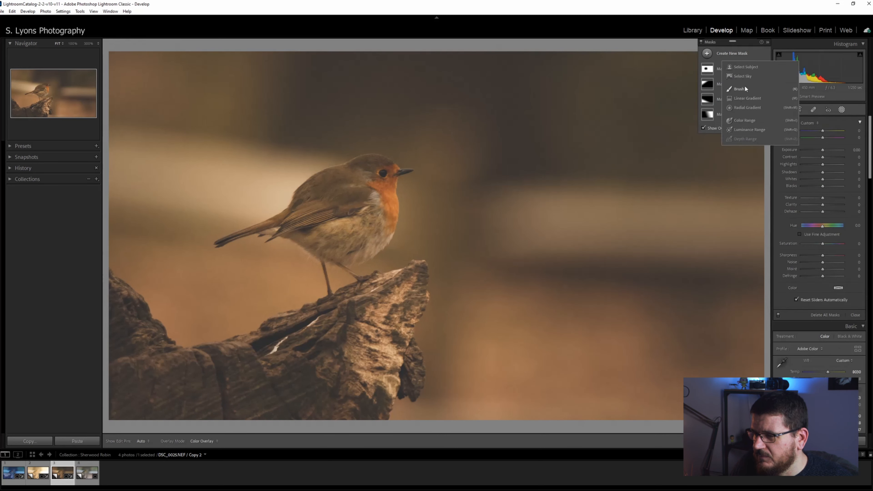
left_click(739, 89)
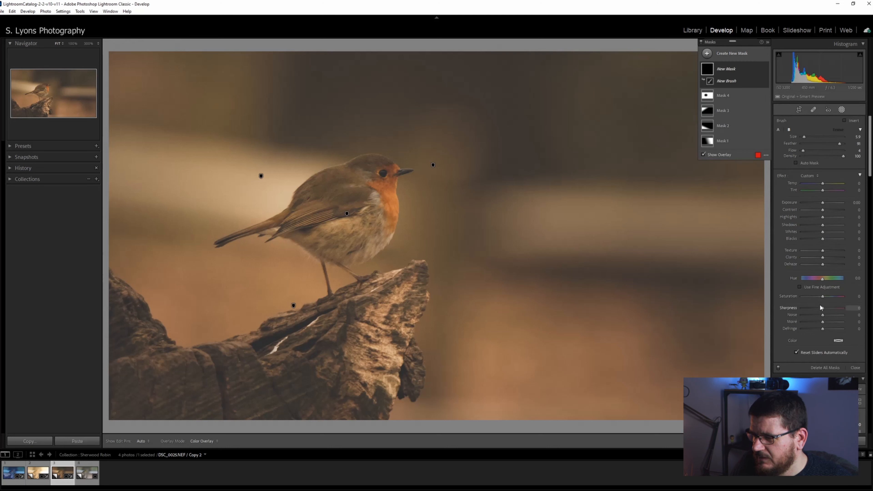
left_click_drag(834, 296, 841, 296)
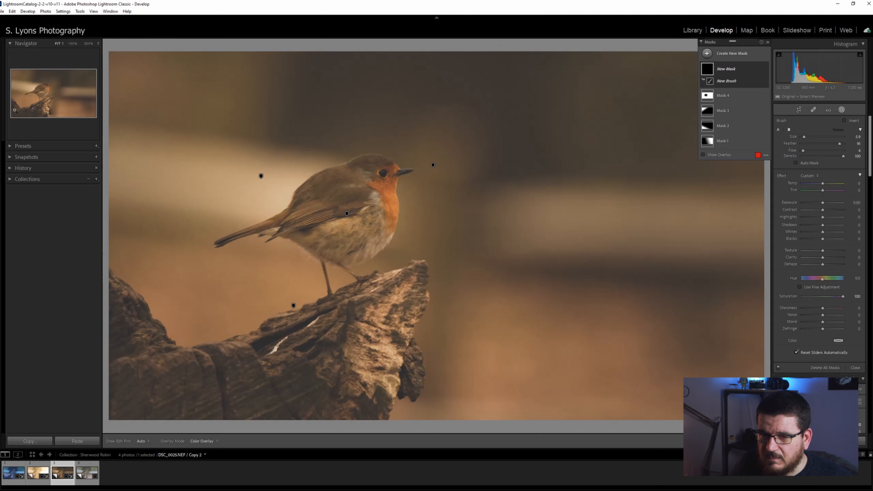
Set the brush flow to 16 and paint the mask over the robin's orange face and breast
left_click(73, 43)
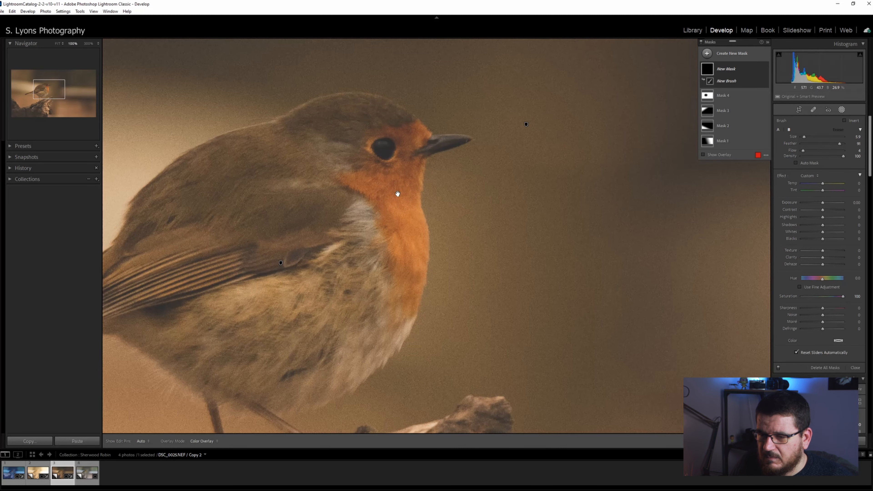
left_click_drag(398, 195, 417, 207)
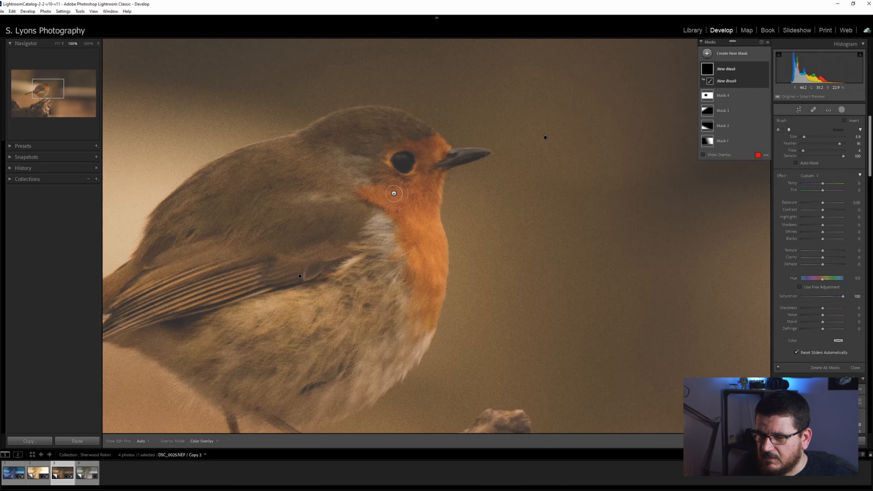
key("h")
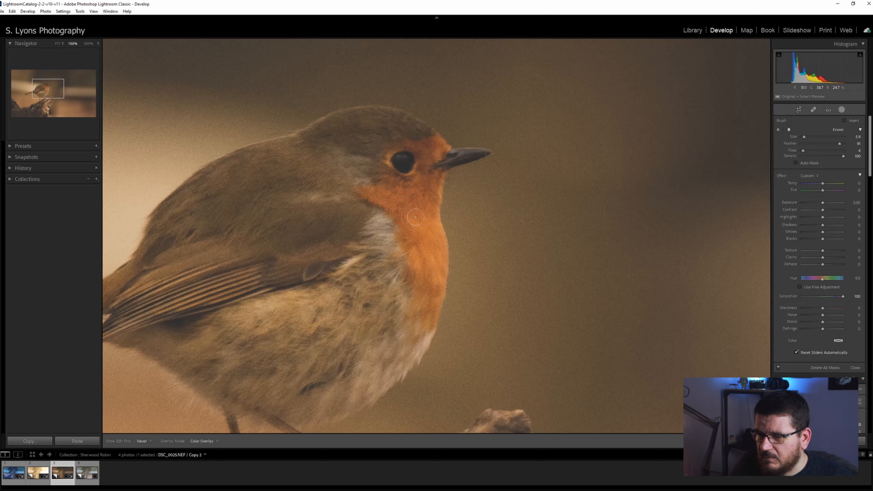
key("h")
left_click_drag(803, 151, 807, 151)
key("h")
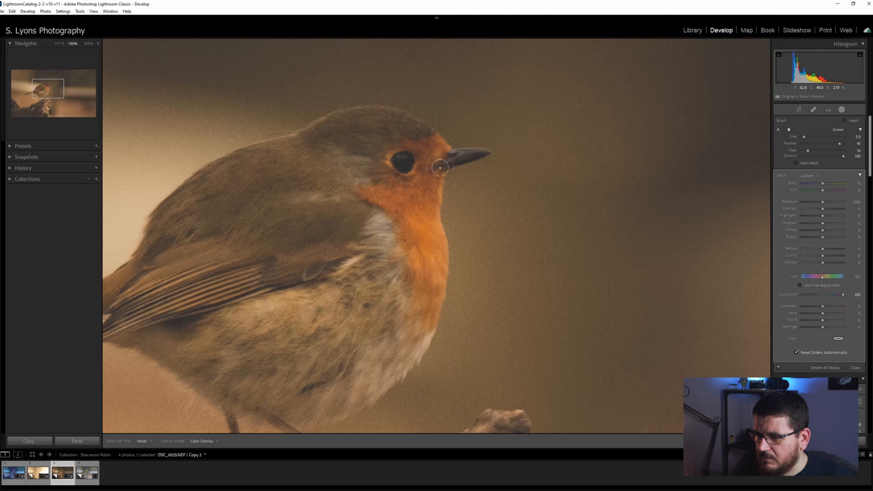
left_click_drag(436, 279, 436, 277)
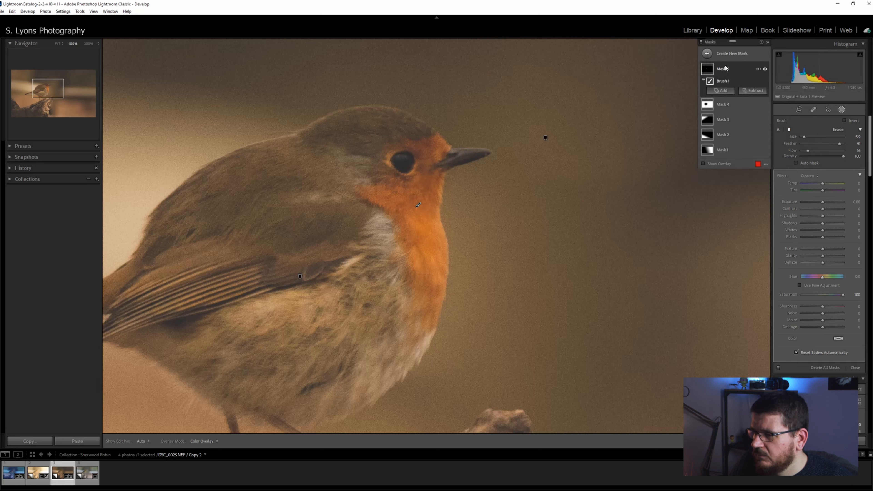
mouse_move(401, 205)
left_mouse_down()
mouse_move(400, 218)
mouse_move(402, 210)
mouse_move(355, 190)
mouse_move(381, 202)
mouse_move(318, 193)
mouse_move(383, 196)
mouse_move(370, 194)
mouse_move(427, 152)
mouse_move(431, 300)
left_mouse_up()
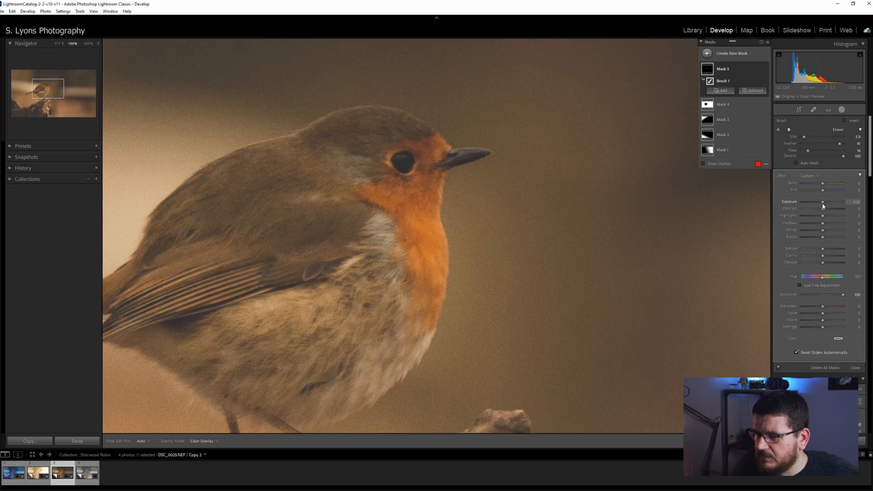
Set the brush mask's exposure to 0.44 and erase the paint spilling from the orange throat onto the neck and shoulder
left_click_drag(823, 206, 825, 205)
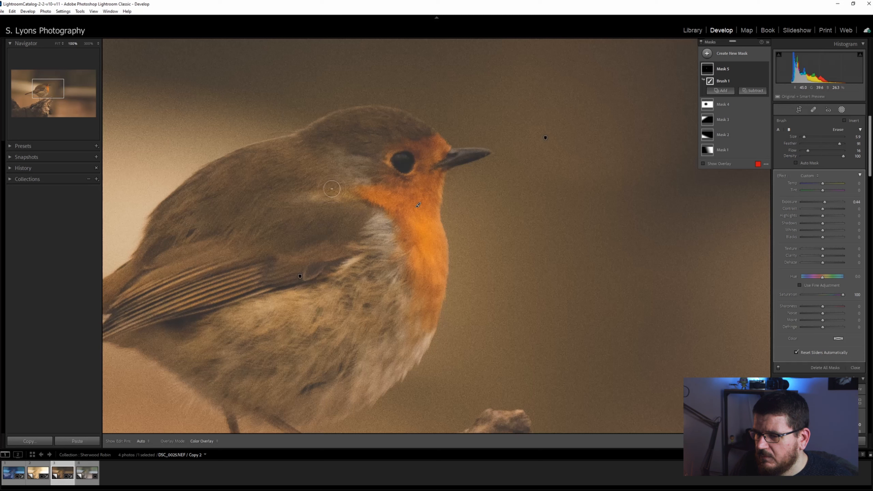
key("h")
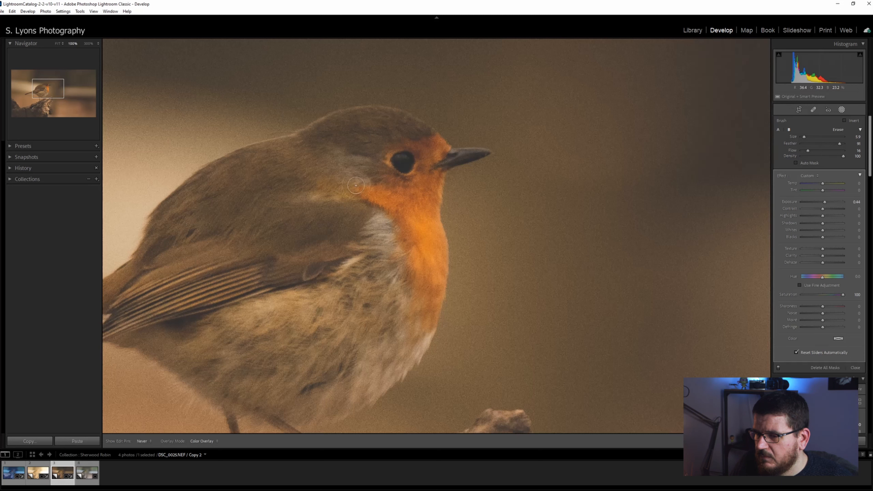
key("h")
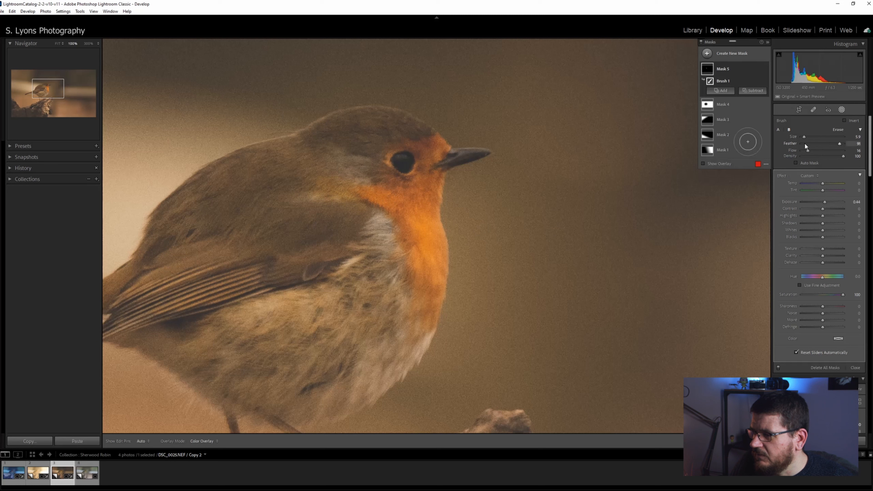
left_click(836, 129)
key("h")
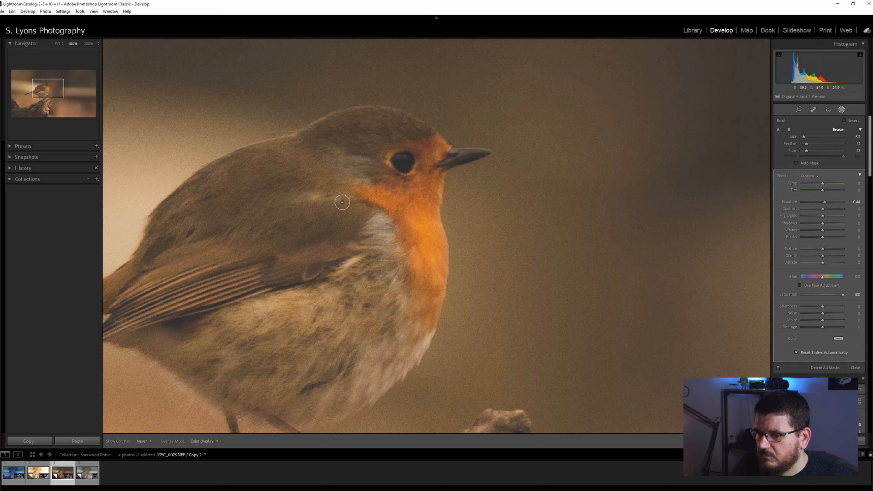
key("h")
left_click(830, 110)
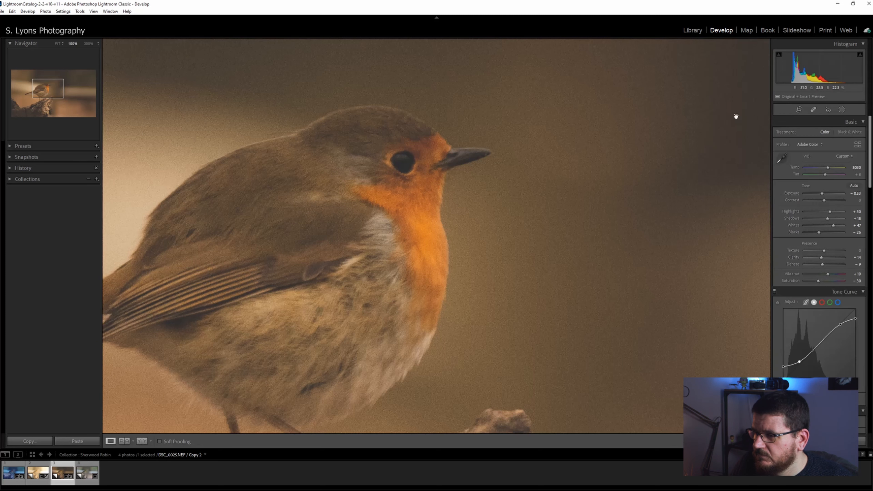
left_click(533, 228)
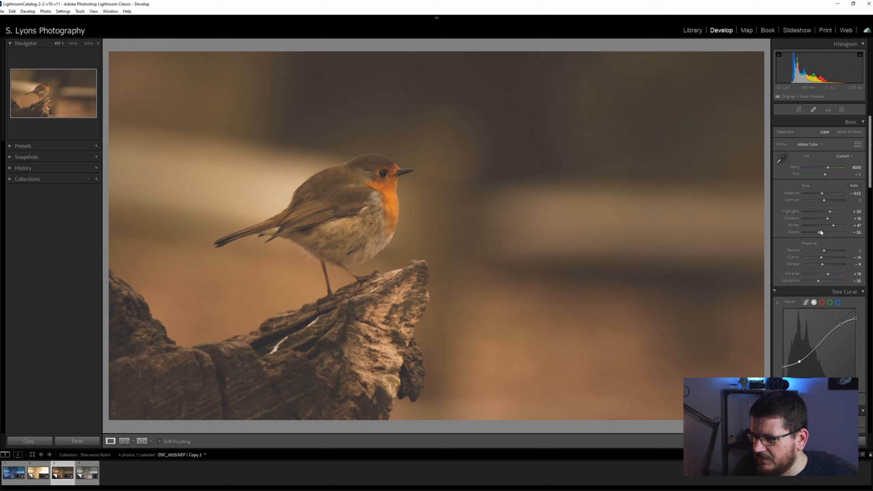
Try tinting the shadows with the Color Grading wheel
scroll(820, 229, "down", 10)
scroll(809, 226, "down", 5)
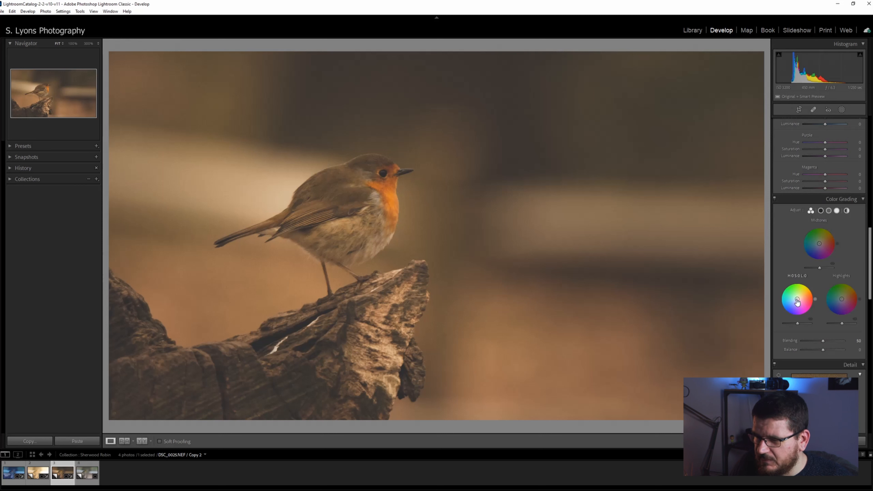
left_click_drag(804, 283, 797, 300)
Enable chromatic aberration removal and lens profile corrections for the photo
scroll(782, 240, "down", 6)
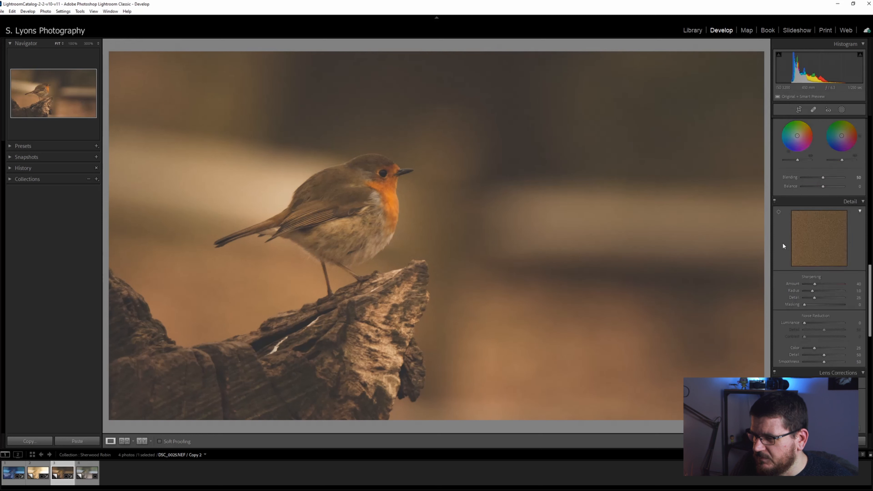
left_click(778, 312)
left_click(779, 319)
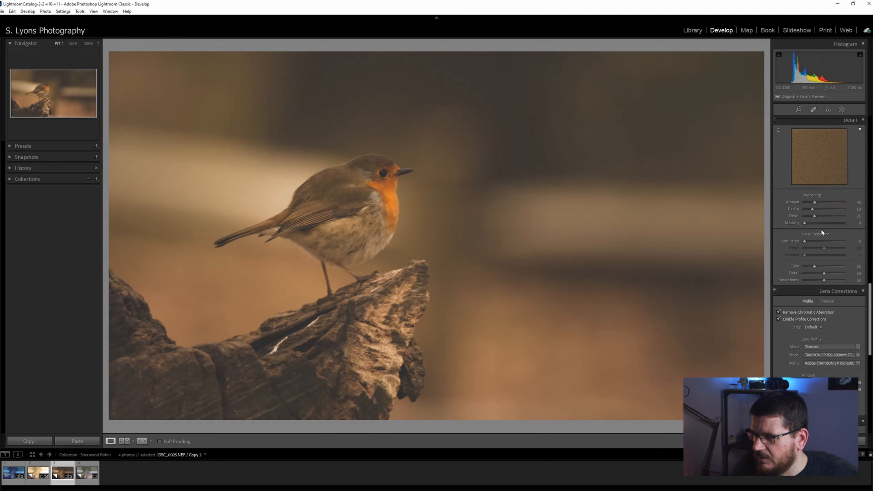
Inspect the robin's detail up close, and compare the edited photo with its unedited version
left_click(375, 201)
left_click_drag(486, 199, 561, 289)
left_click_drag(525, 318, 519, 231)
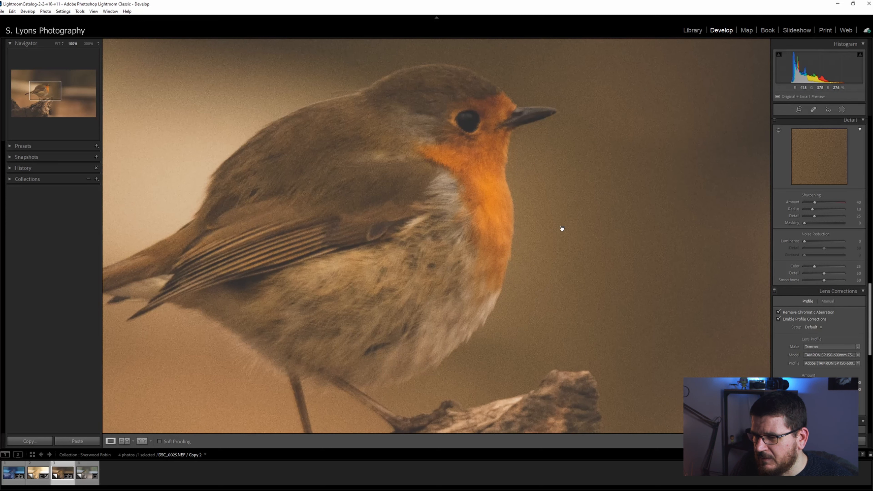
left_click(573, 209)
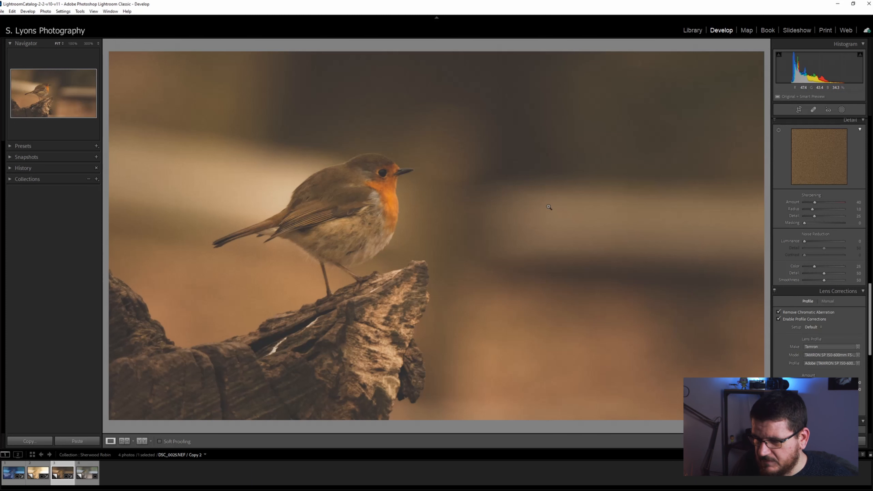
key("backslash")
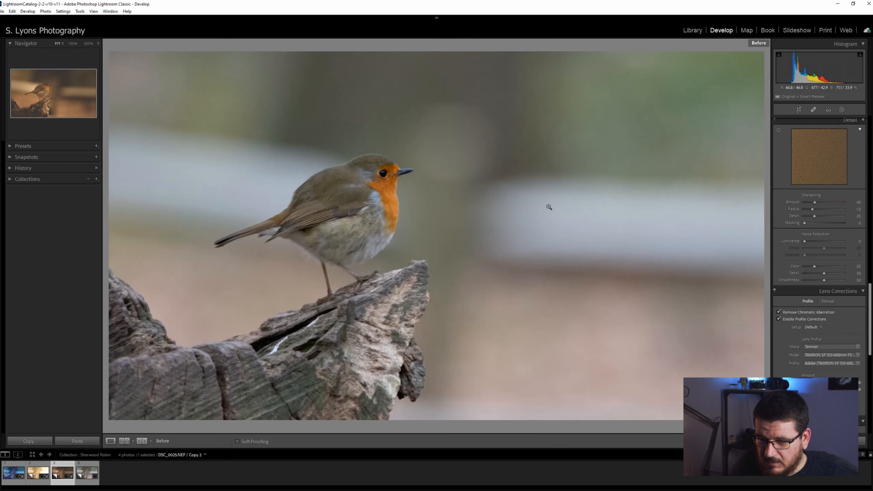
key("backslash")
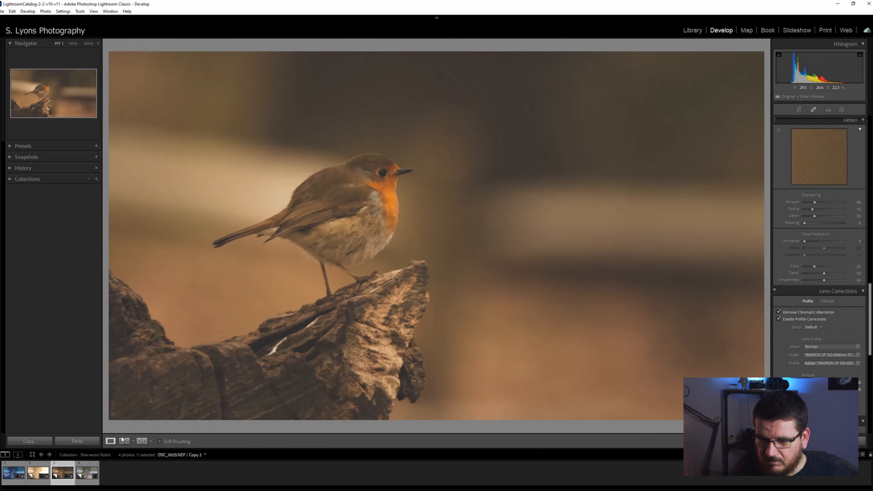
Convert the fourth robin copy to black and white and lower its contrast to -26
left_click(87, 473)
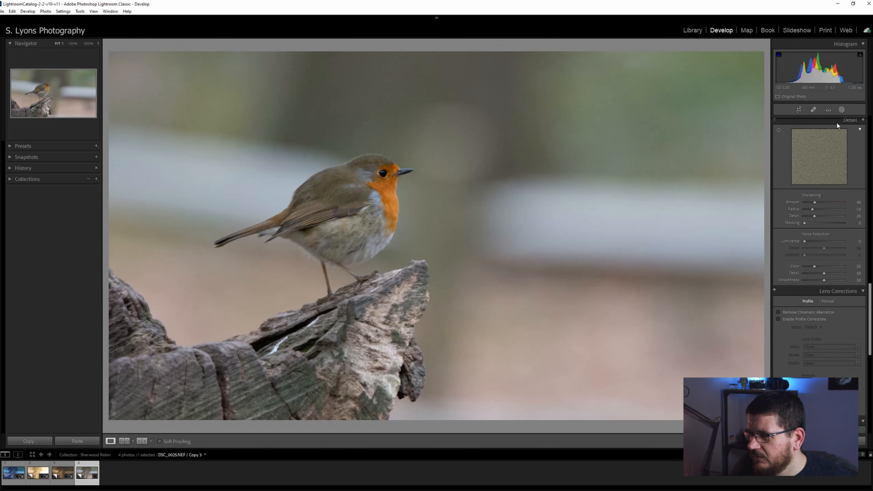
scroll(818, 223, "up", 15)
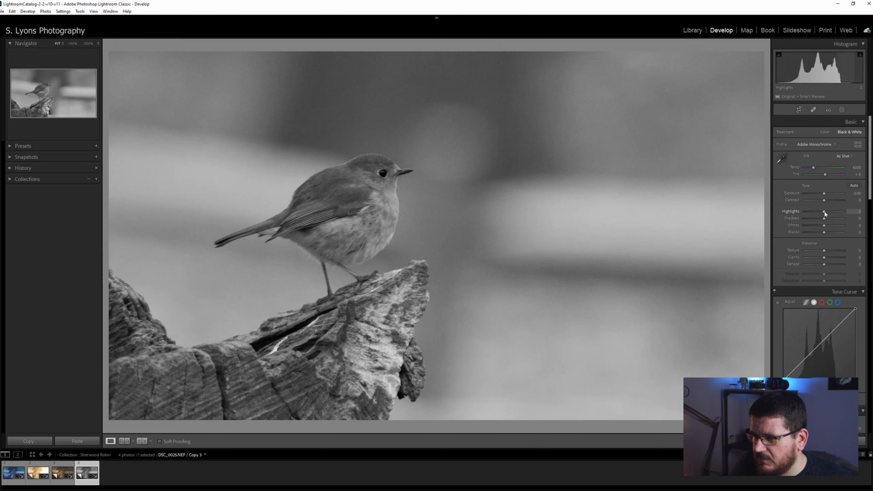
mouse_move(822, 200)
left_mouse_down()
mouse_move(834, 200)
mouse_move(819, 203)
left_mouse_up()
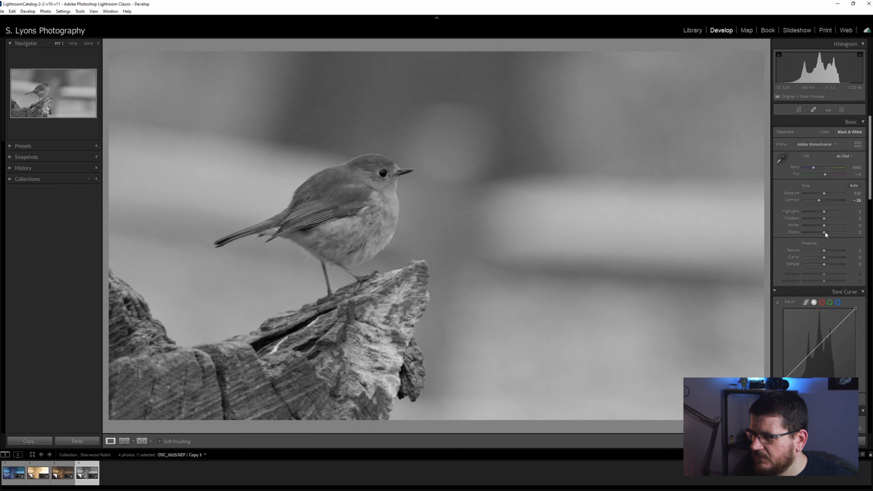
Set the robin's highlights to +100, shadows to -100, whites to +25, blacks to -5 and clarity to +12
left_click_drag(823, 216, 769, 246)
mouse_move(824, 225)
left_mouse_down()
mouse_move(845, 226)
mouse_move(804, 232)
mouse_move(845, 225)
mouse_move(818, 225)
mouse_move(827, 226)
left_mouse_up()
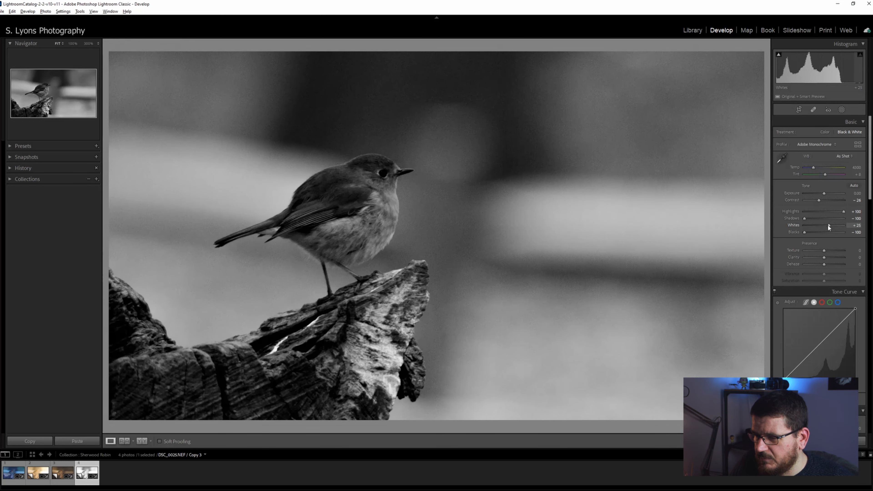
left_click_drag(809, 232, 824, 231)
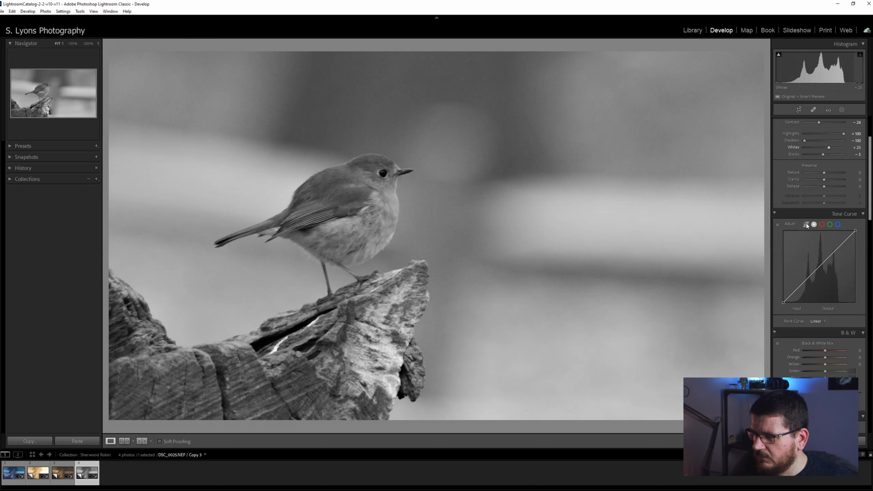
left_click_drag(825, 257, 827, 256)
Shape the point tone curve into a faded S-curve, raising the black point to output 63 and lowering the white point
scroll(808, 285, "down", 3)
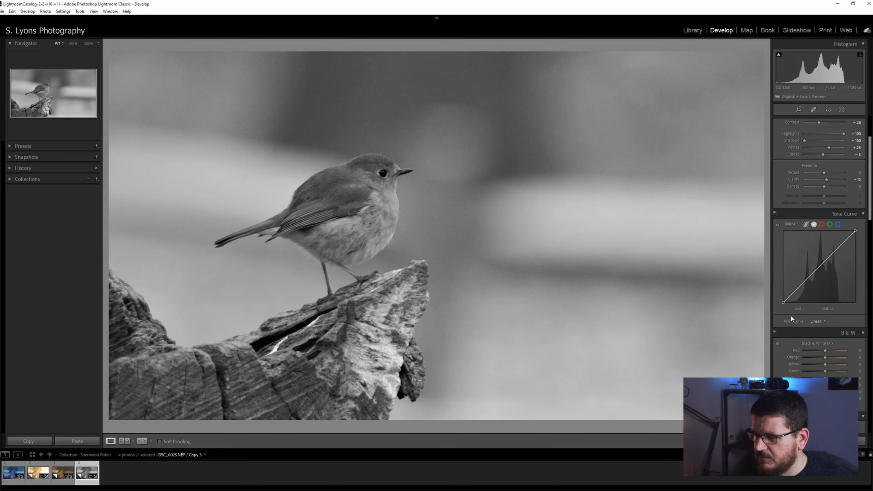
left_click_drag(784, 301, 783, 284)
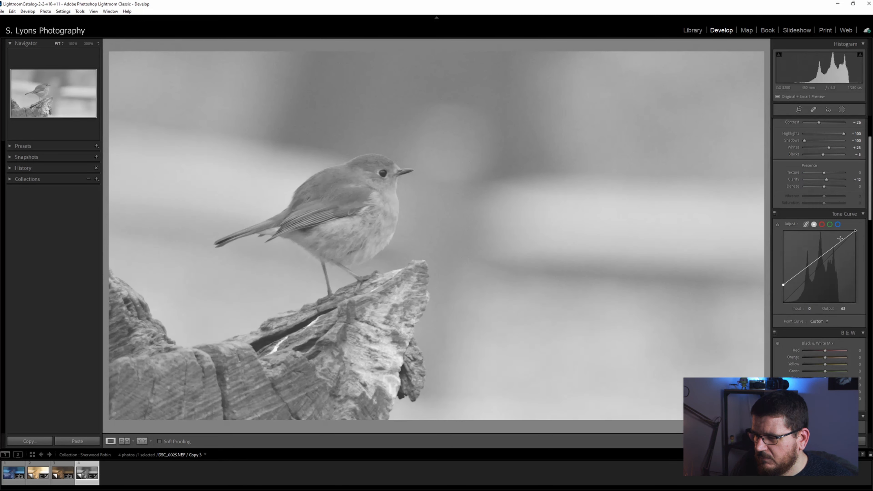
left_click_drag(855, 231, 840, 248)
left_click_drag(800, 275, 803, 282)
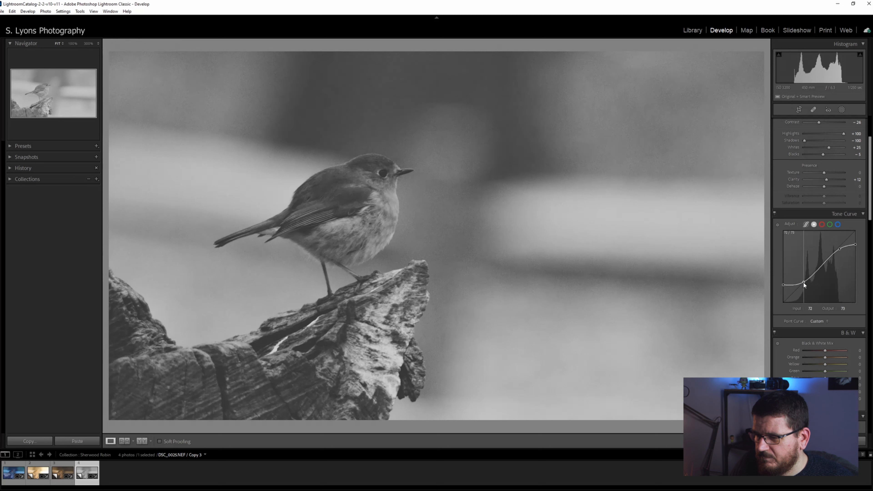
Set the orange value in the Black & White Mix to +8
scroll(805, 268, "down", 3)
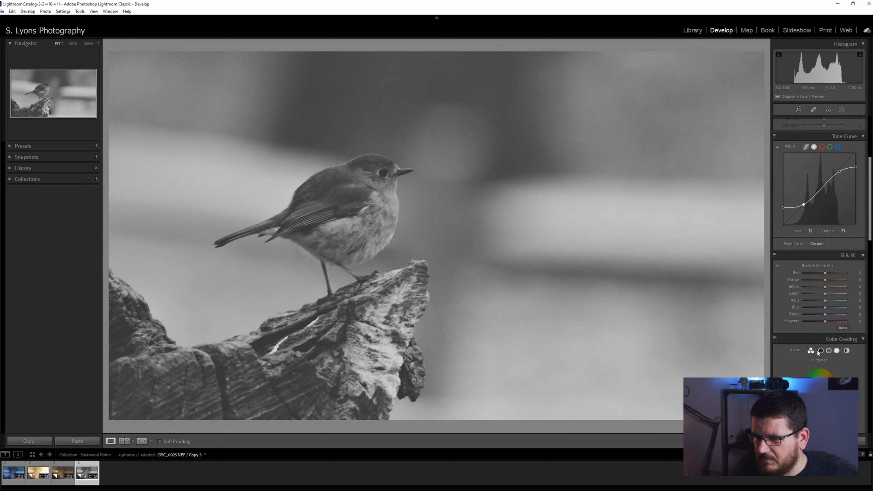
scroll(817, 293, "down", 3)
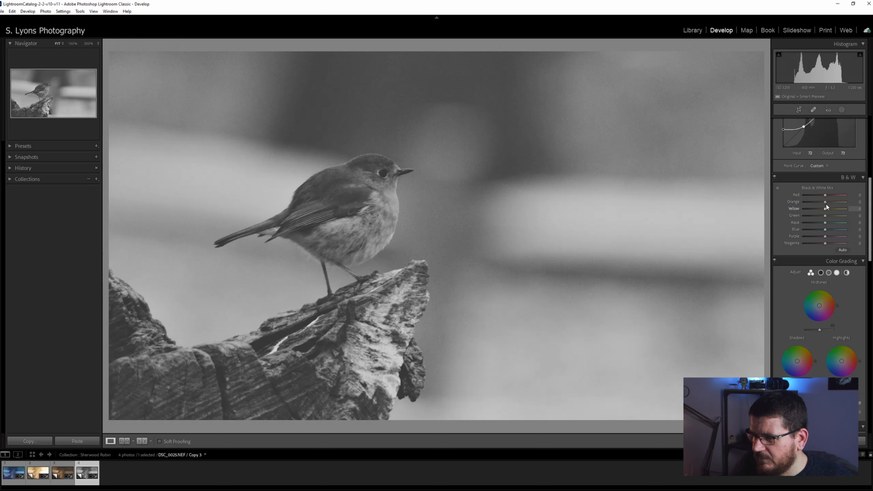
mouse_move(825, 201)
left_mouse_down()
mouse_move(837, 205)
mouse_move(815, 207)
mouse_move(827, 209)
left_mouse_up()
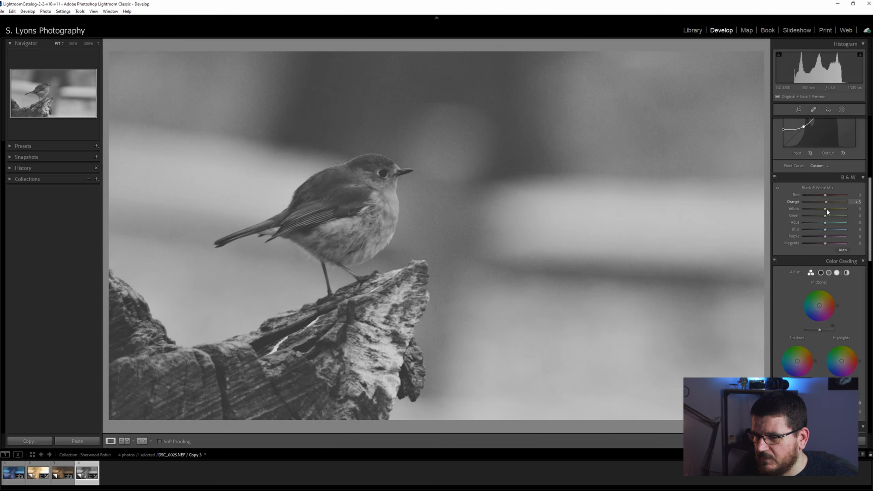
left_click_drag(829, 211, 832, 212)
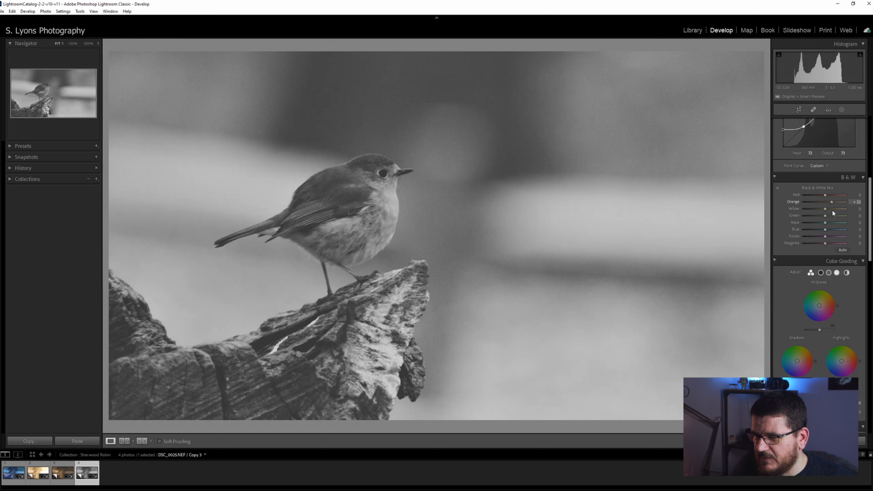
left_click_drag(832, 211, 829, 211)
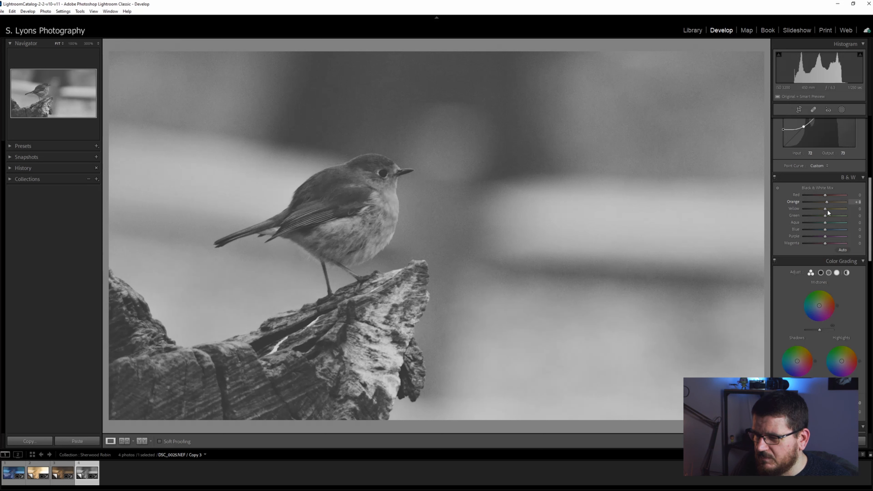
Enable chromatic aberration removal and lens profile corrections for the black-and-white copy
scroll(826, 209, "down", 5)
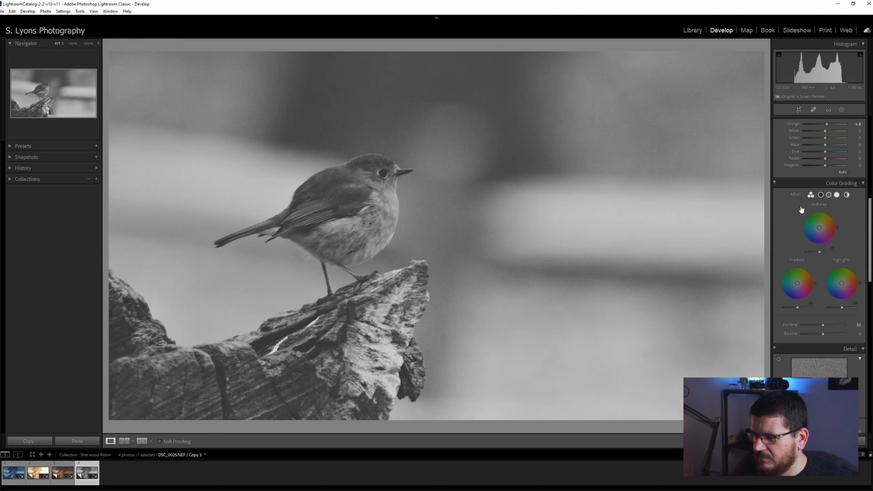
scroll(782, 310, "down", 3)
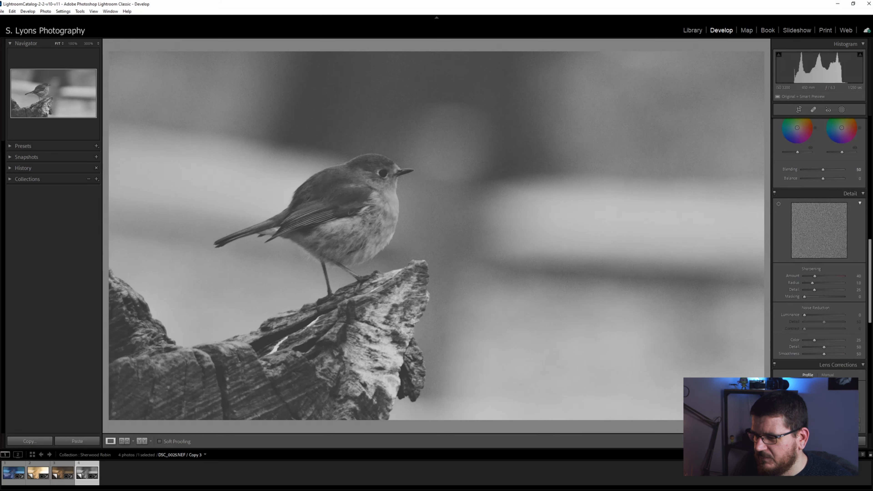
scroll(801, 268, "down", 3)
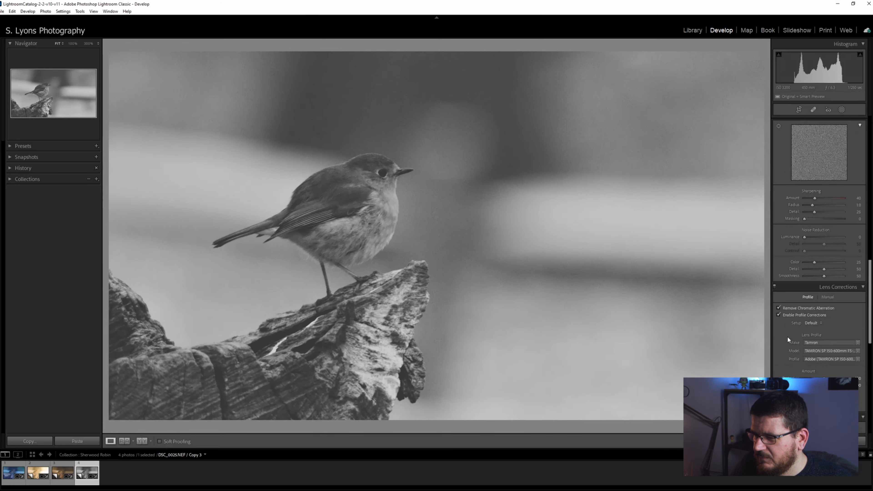
Set luminance noise reduction to 10 while viewing the bird up close, and compare the whole photo with its unedited version
left_click(409, 203)
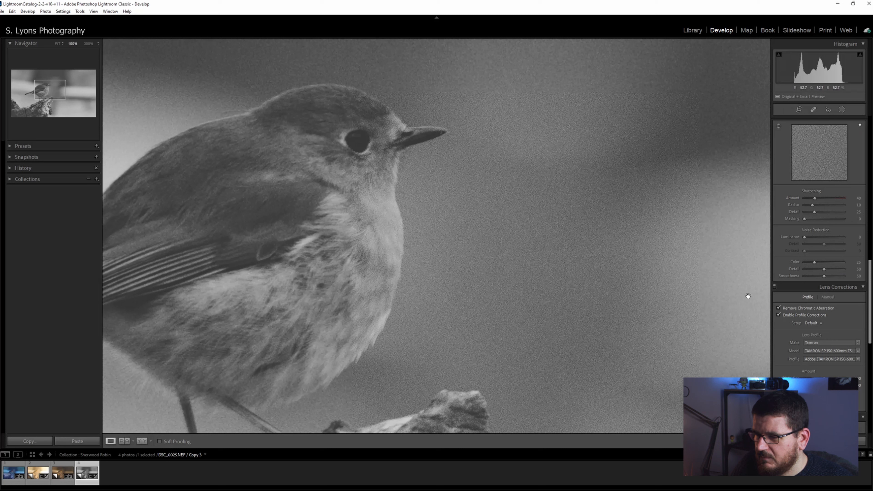
left_click(804, 237)
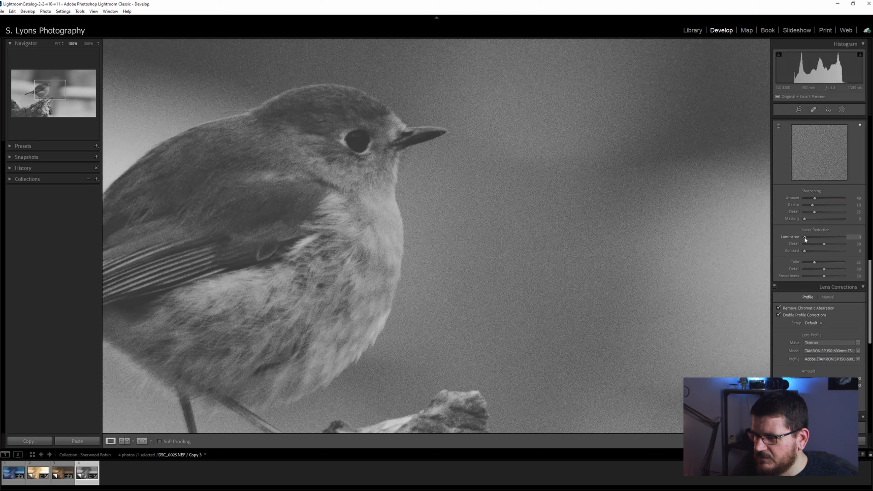
mouse_move(807, 238)
left_mouse_down()
mouse_move(839, 238)
mouse_move(815, 239)
left_mouse_up()
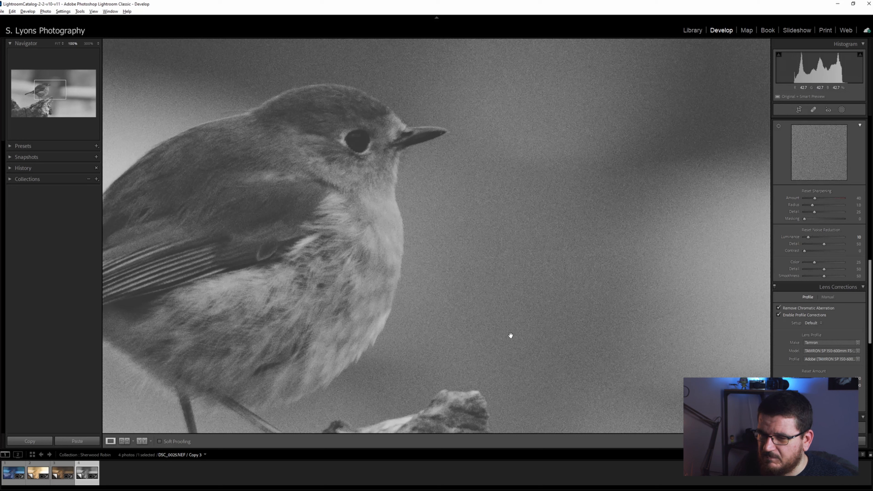
left_click(541, 312)
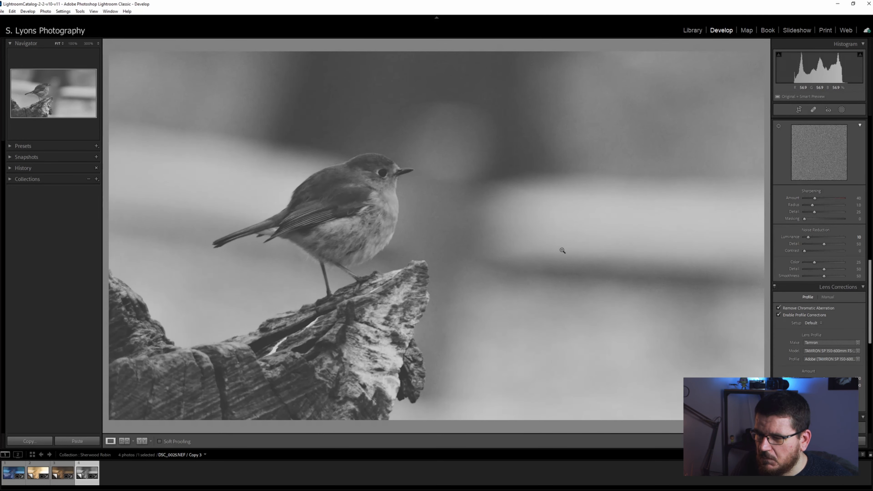
key("backslash")
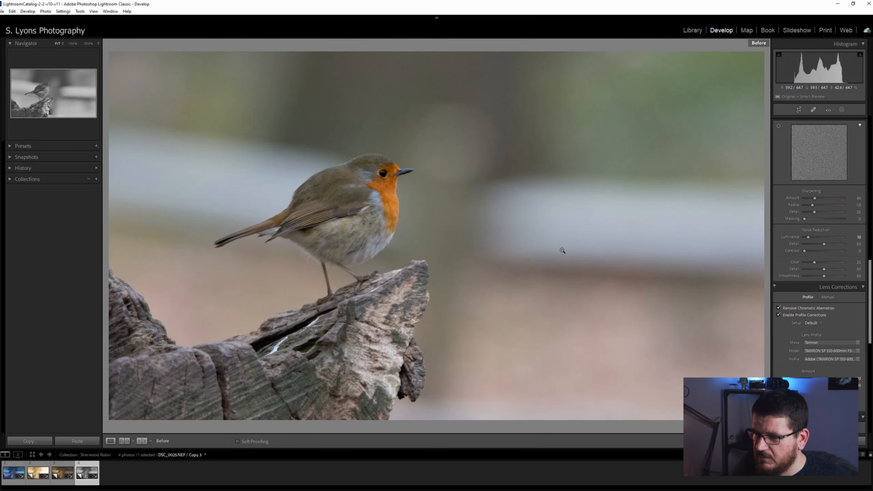
key("backslash")
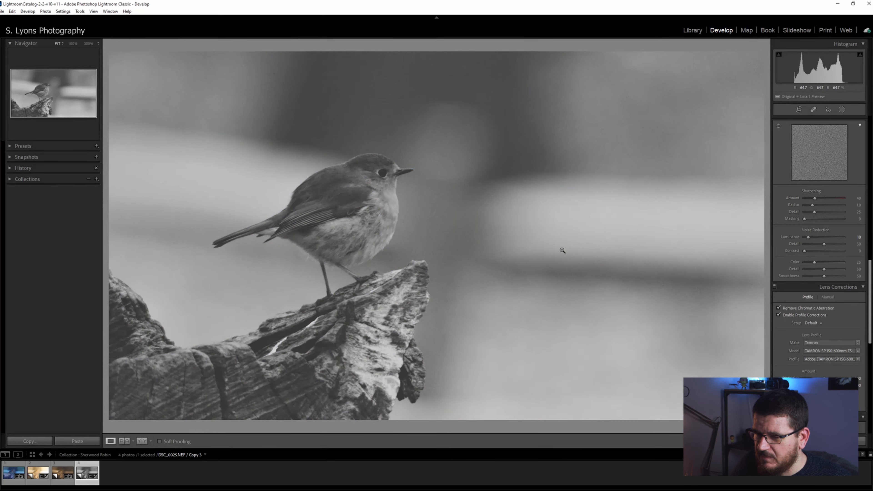